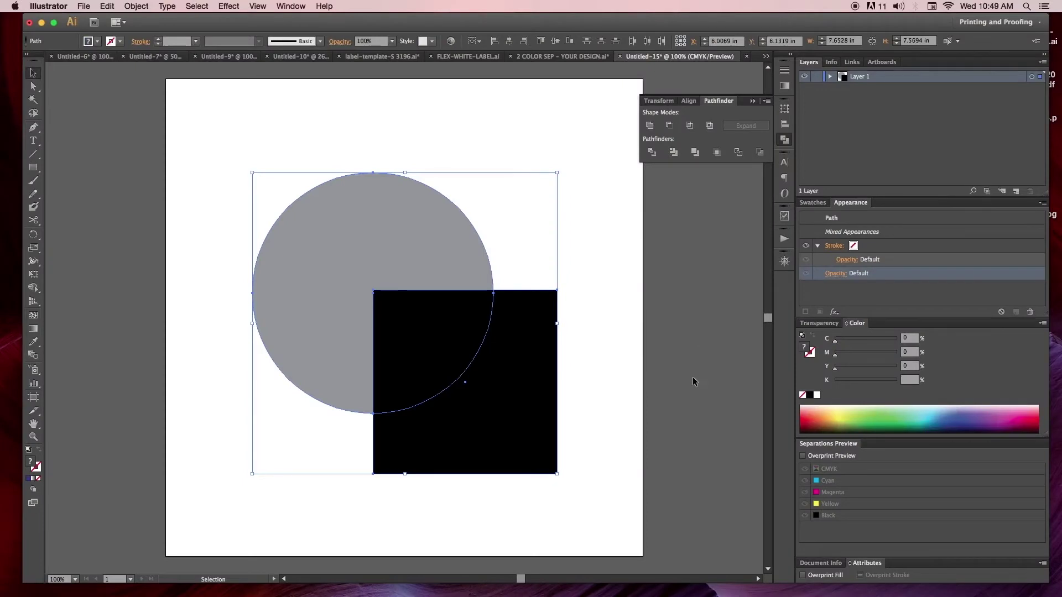
Position the black square so it overlaps the grey circle
left_click(700, 444)
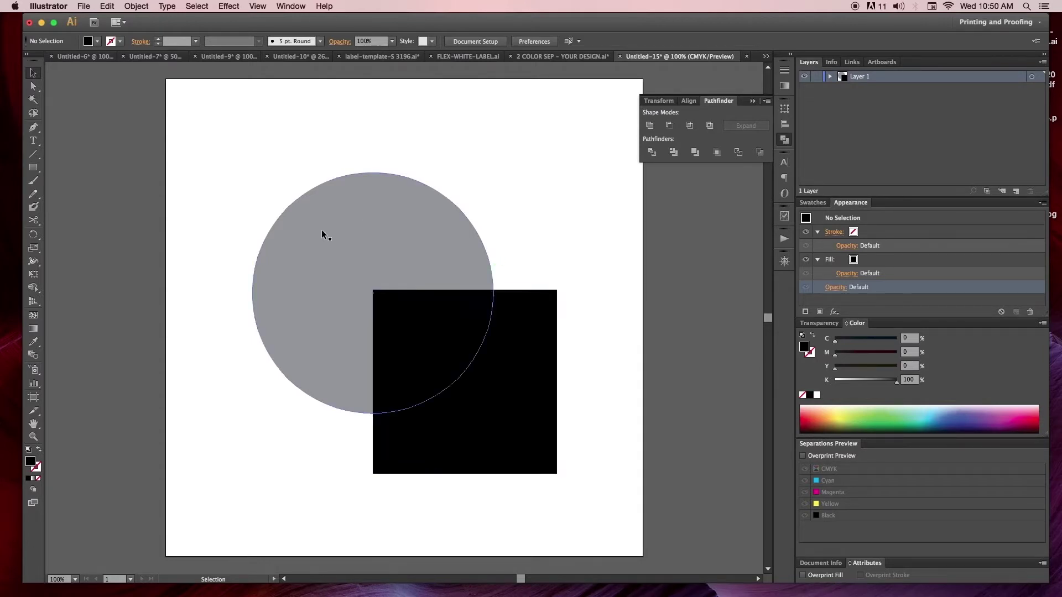
left_click_drag(537, 348, 683, 327)
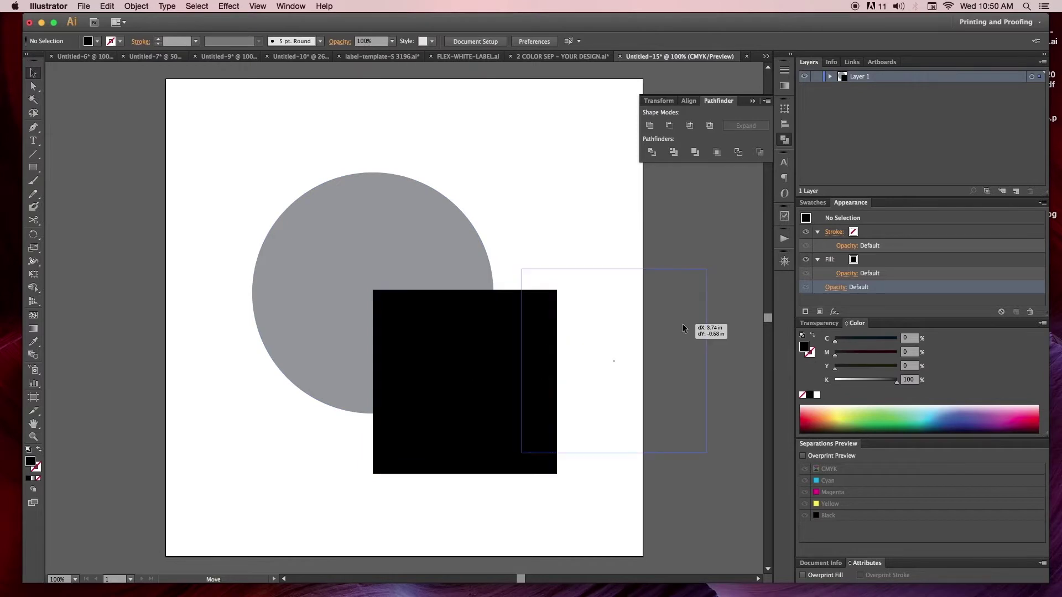
left_click_drag(563, 315, 422, 307)
left_click_drag(530, 320, 526, 346)
Select the circle and square and apply Pathfinder Merge to knock out the overlap
left_click_drag(628, 521, 165, 135)
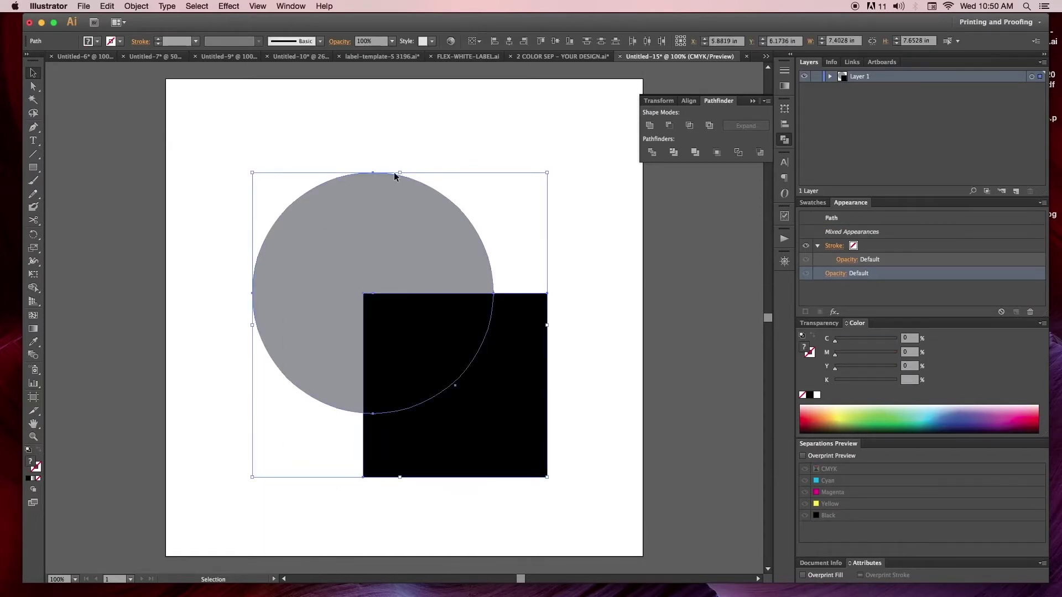
left_click(695, 153)
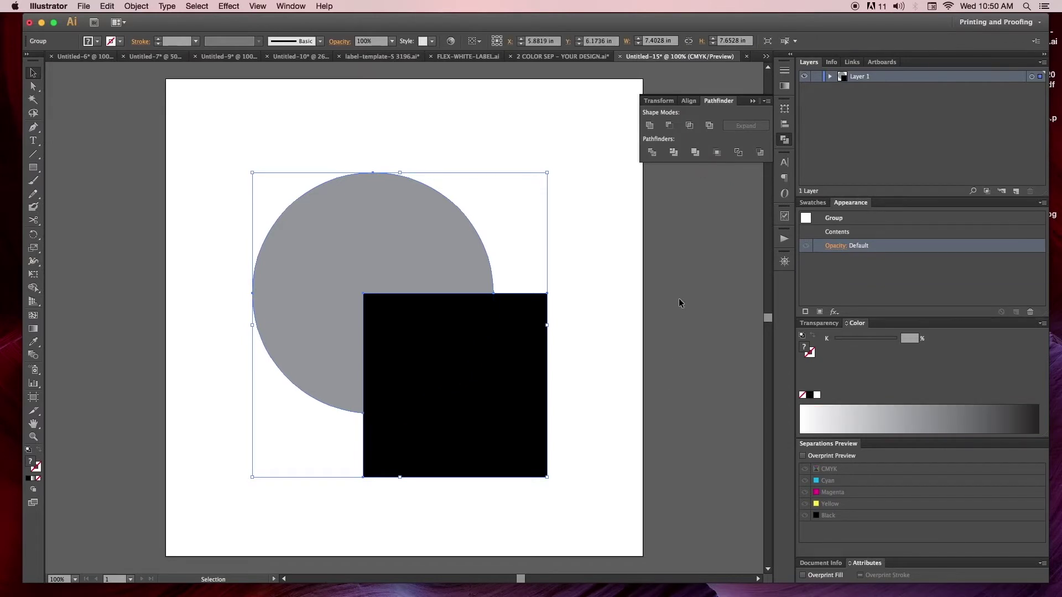
left_click(642, 418)
left_click(461, 345)
Drag the square aside to inspect the cut circle, then switch to 2 COLOR SEP - YOUR DESIGN.ai
left_click(34, 86)
key("super+shift+a")
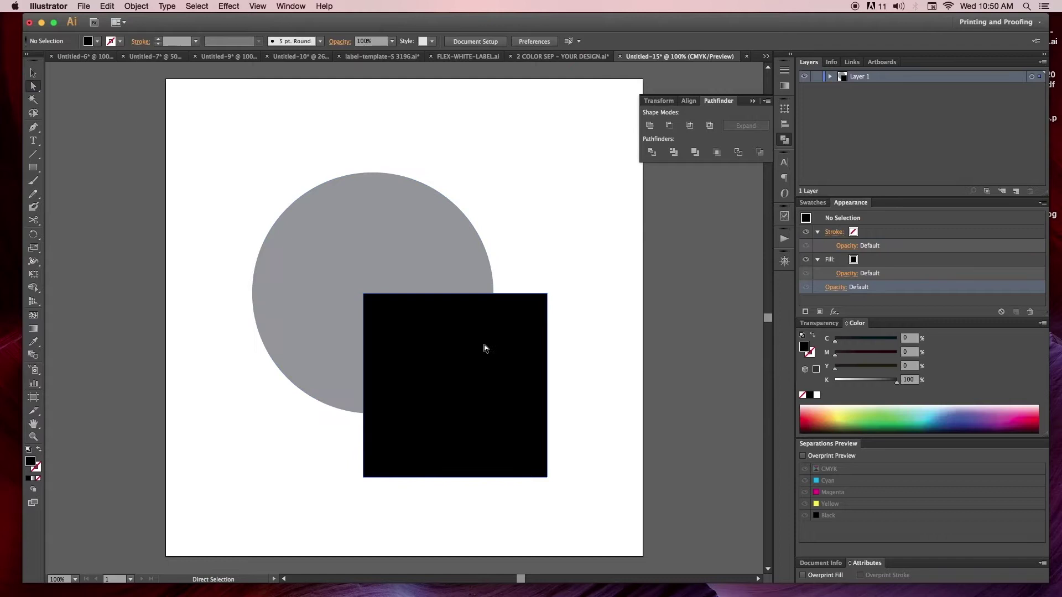
left_click_drag(474, 342, 630, 410)
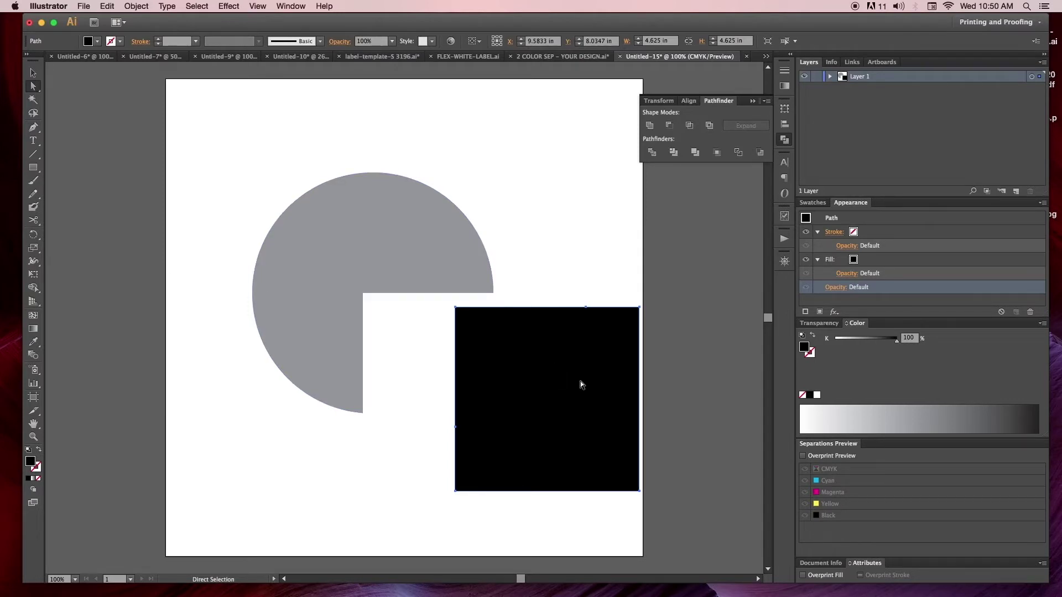
left_click_drag(553, 368, 464, 354)
left_click(577, 57)
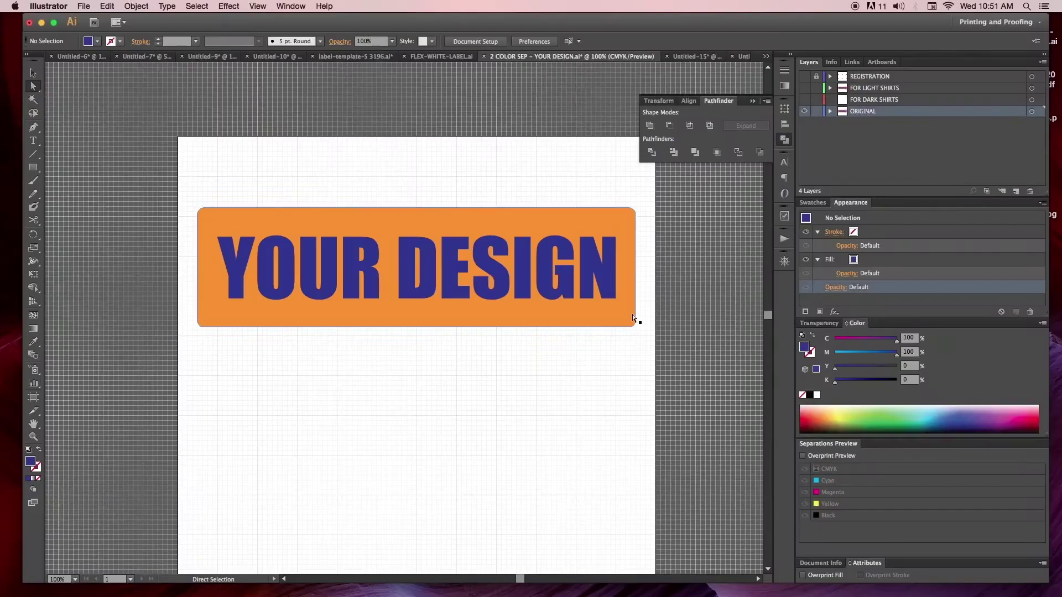
left_click(602, 279)
left_click(681, 279)
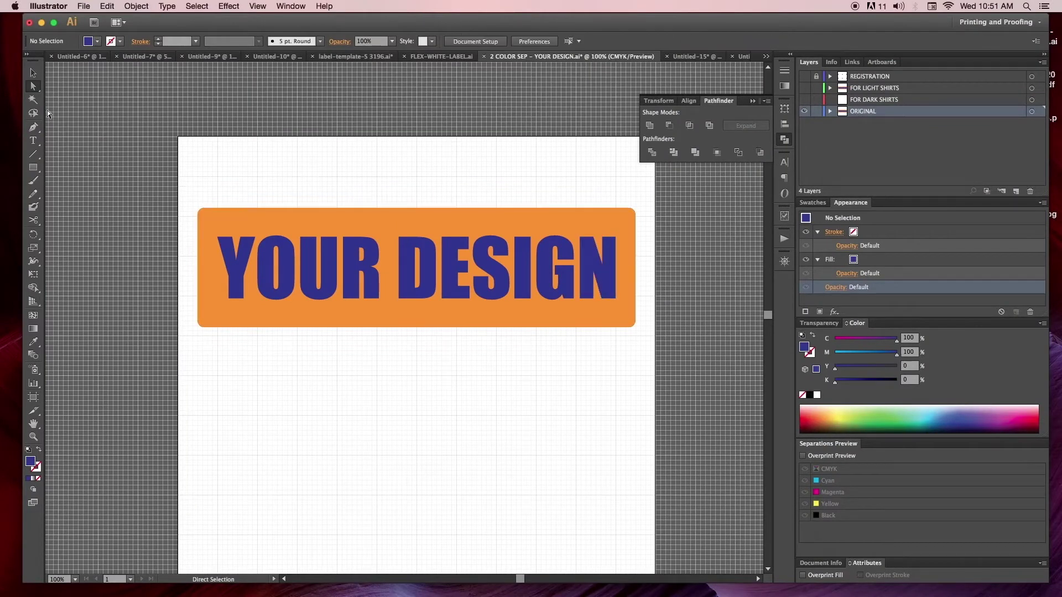
left_click(33, 100)
left_click(608, 260)
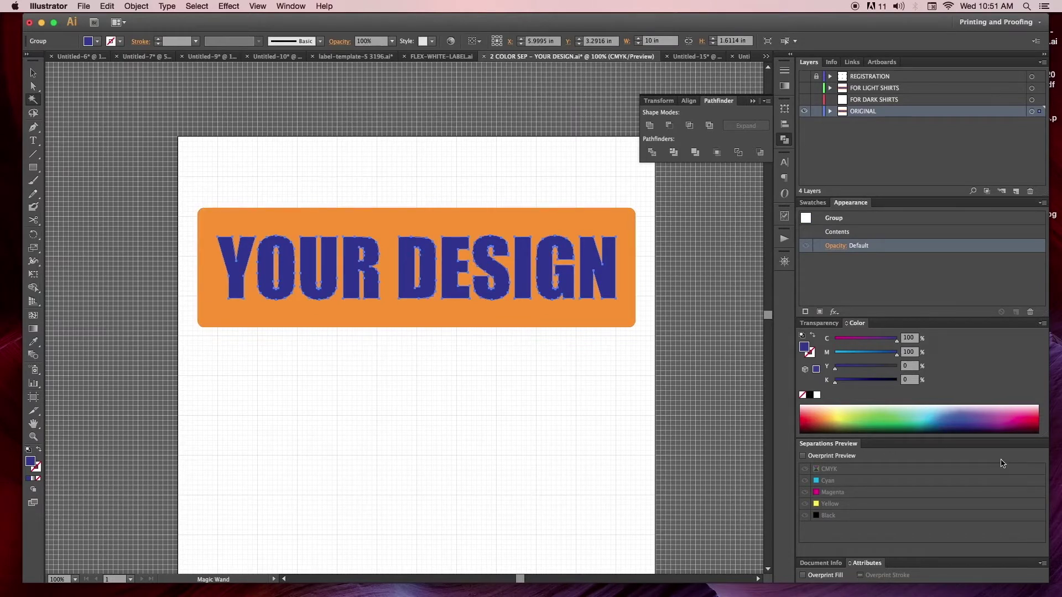
key("Delete")
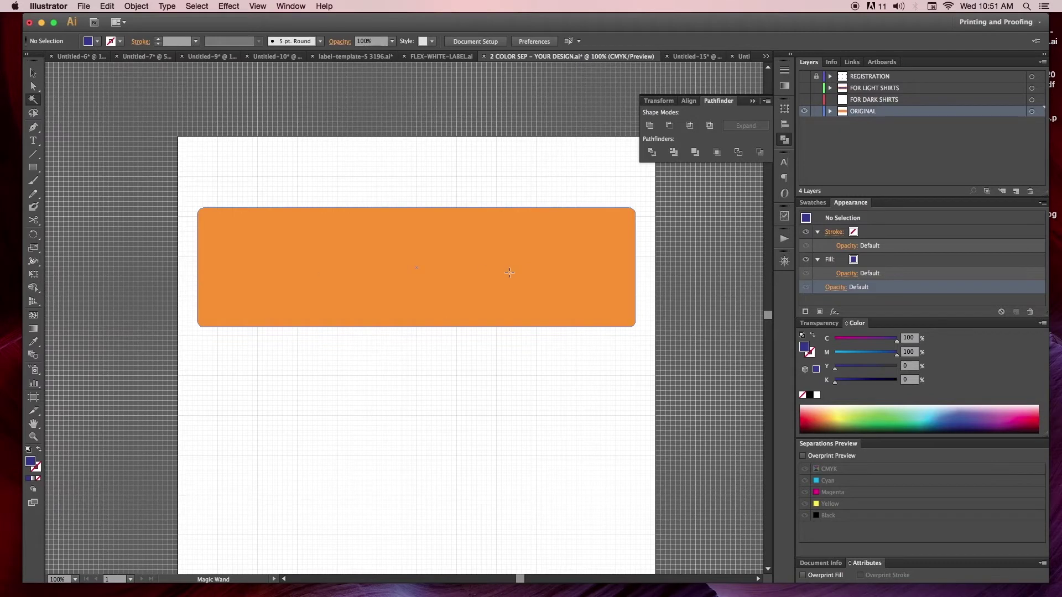
key("a")
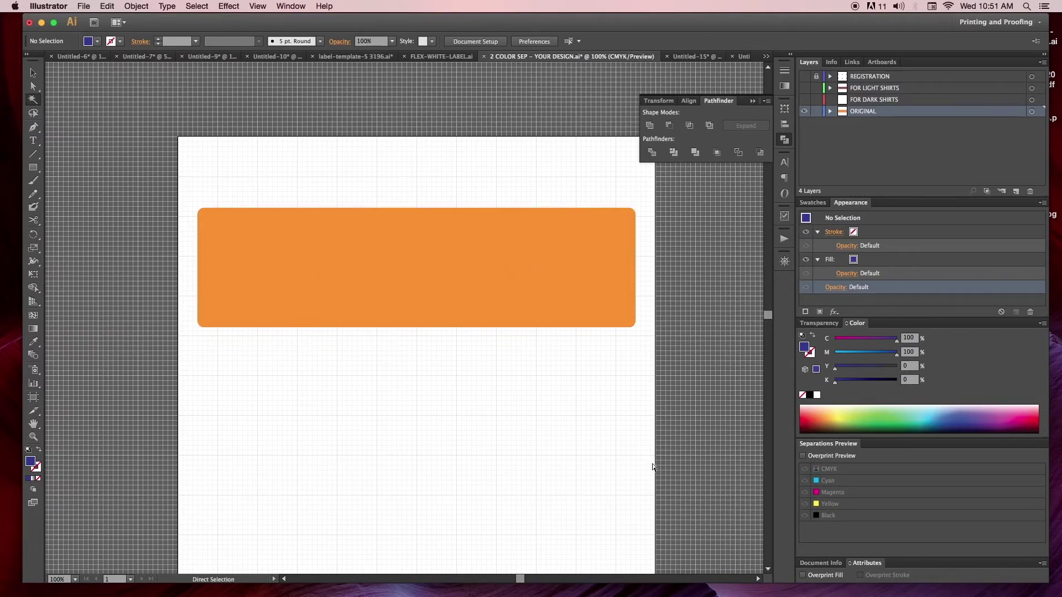
key("super+z")
key("y")
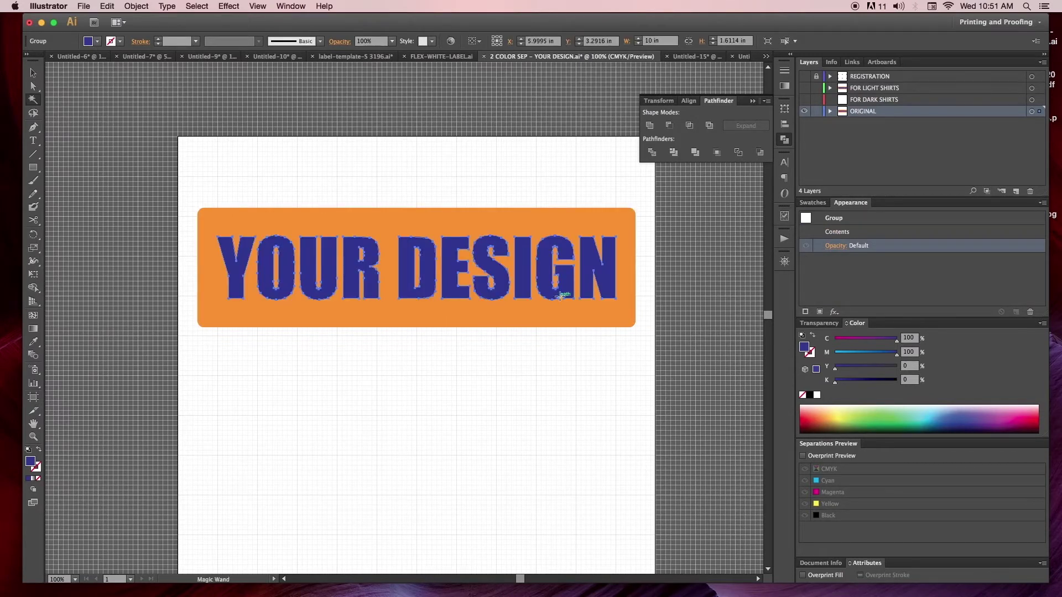
Merge the orange rounded rectangle and YOUR DESIGN lettering with Pathfinder Merge
left_click(33, 87)
left_click_drag(659, 365, 135, 171)
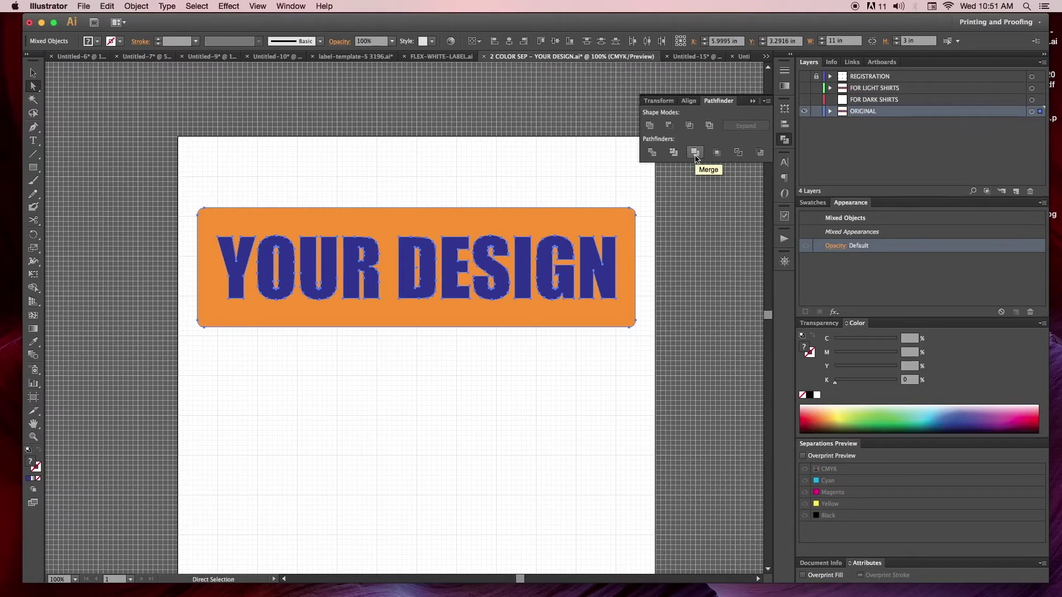
left_click(695, 153)
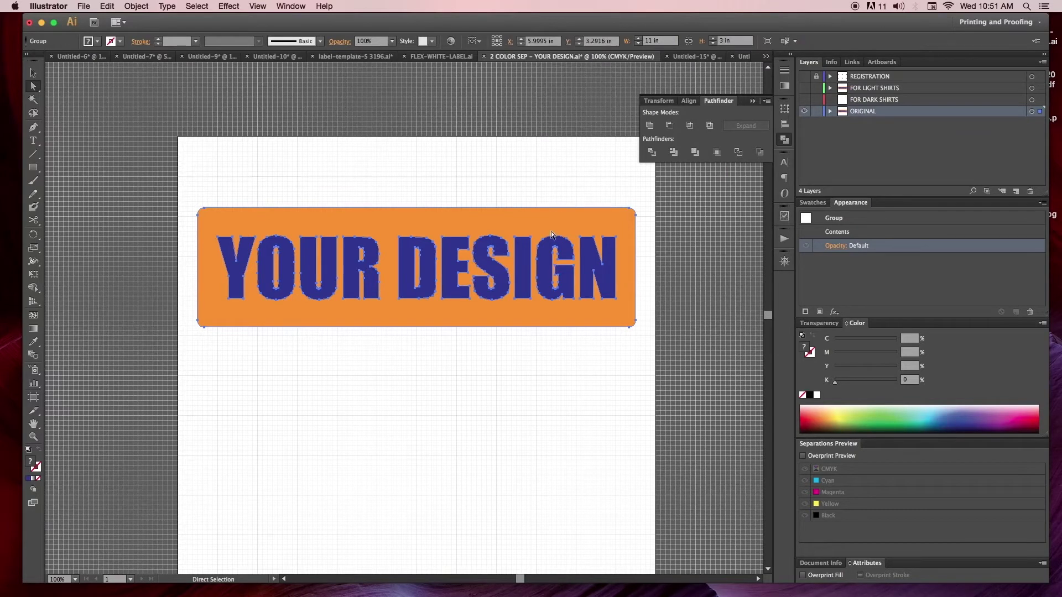
left_click(344, 128)
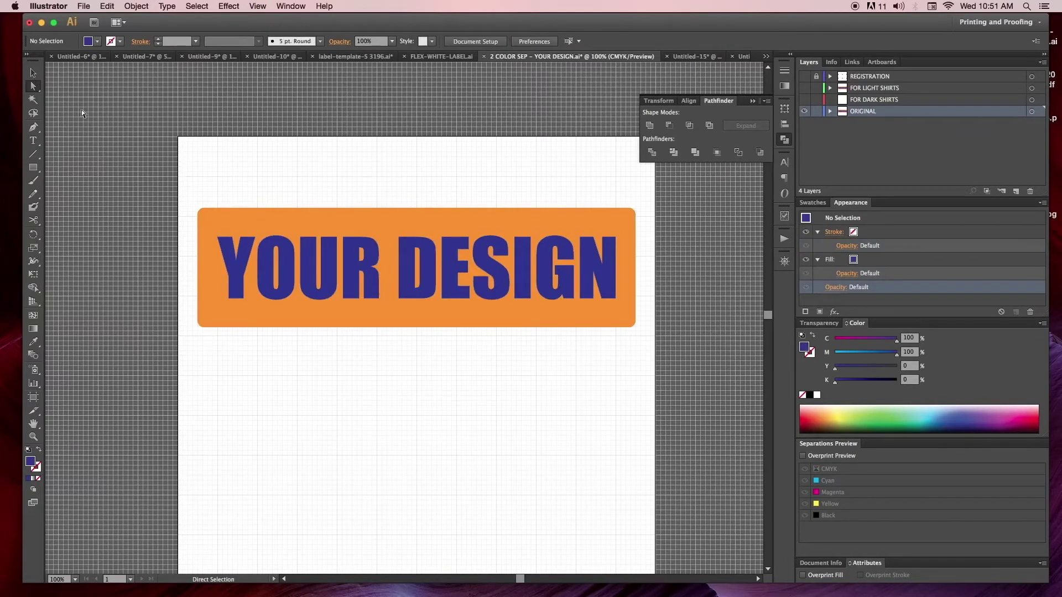
Magic Wand-select the blue letters, delete them to check the knockout, then undo
left_click(33, 99)
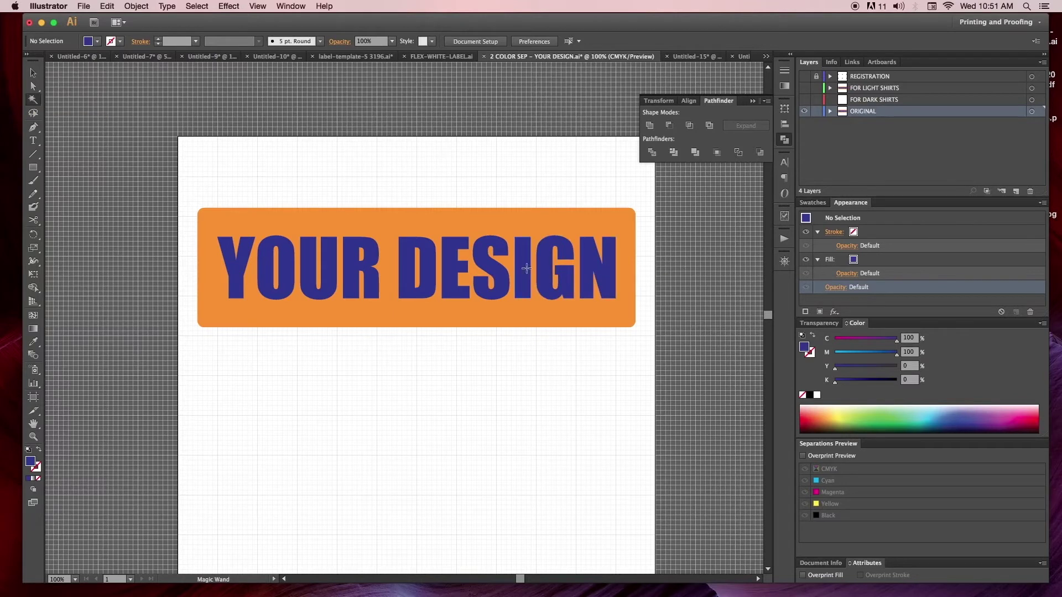
left_click(528, 268)
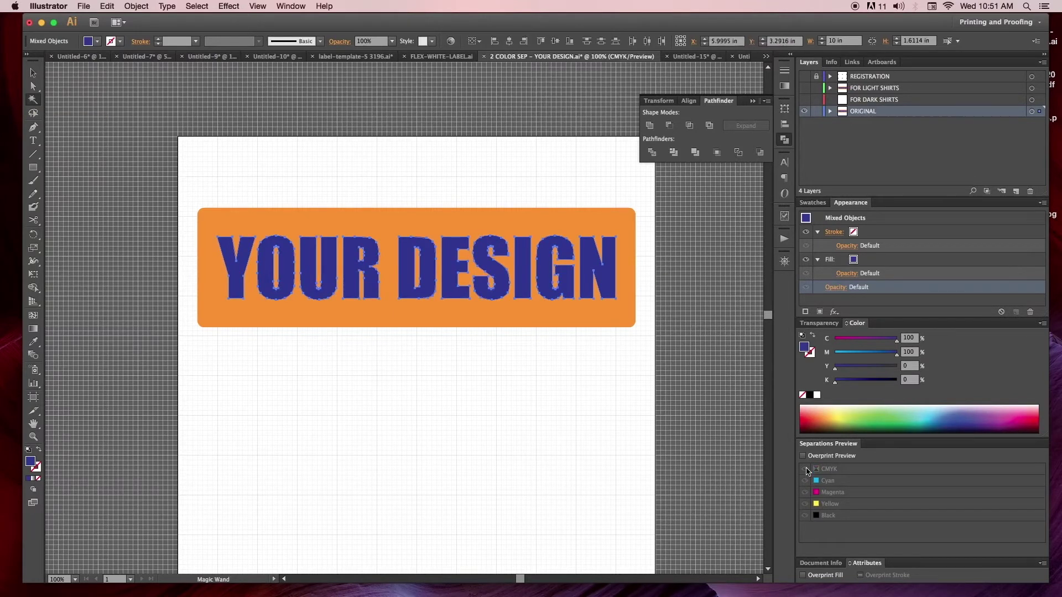
key("Delete")
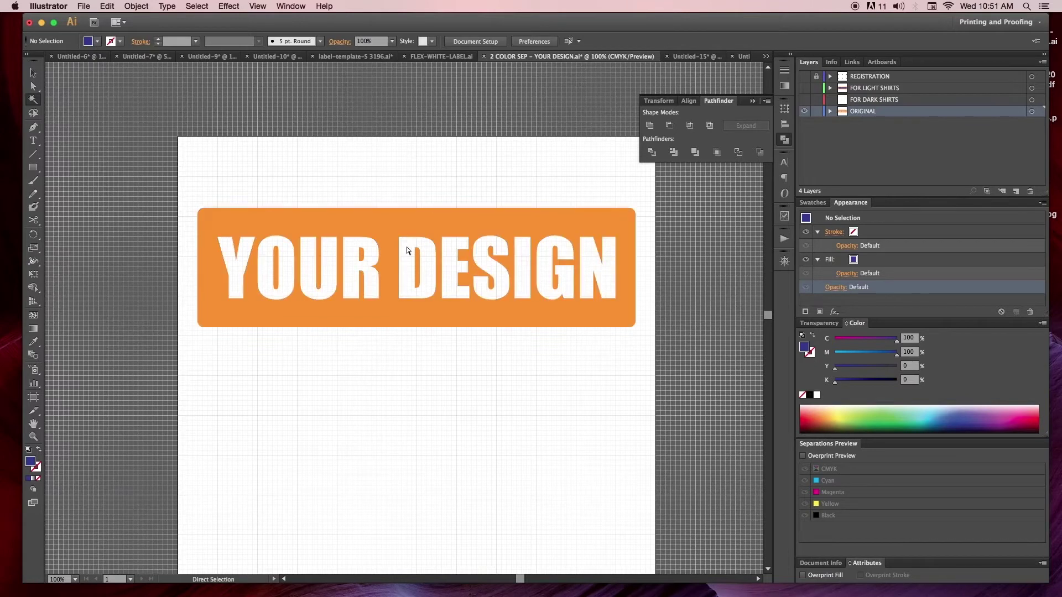
key("super+z")
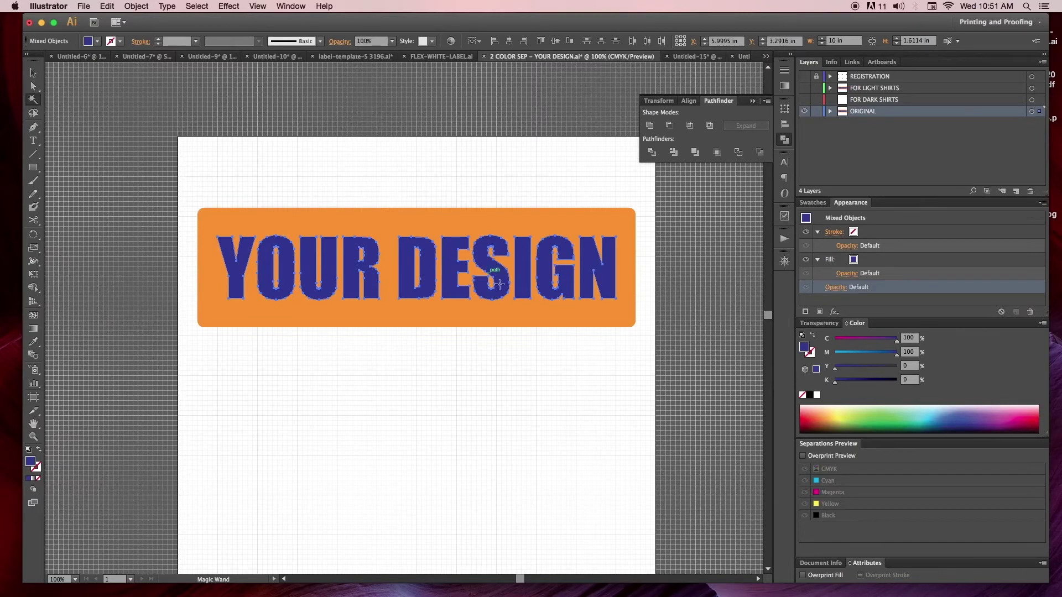
Switch to the Untitled-16 document and select the first YOUR DESIGN text row
left_click(692, 55)
left_click(766, 56)
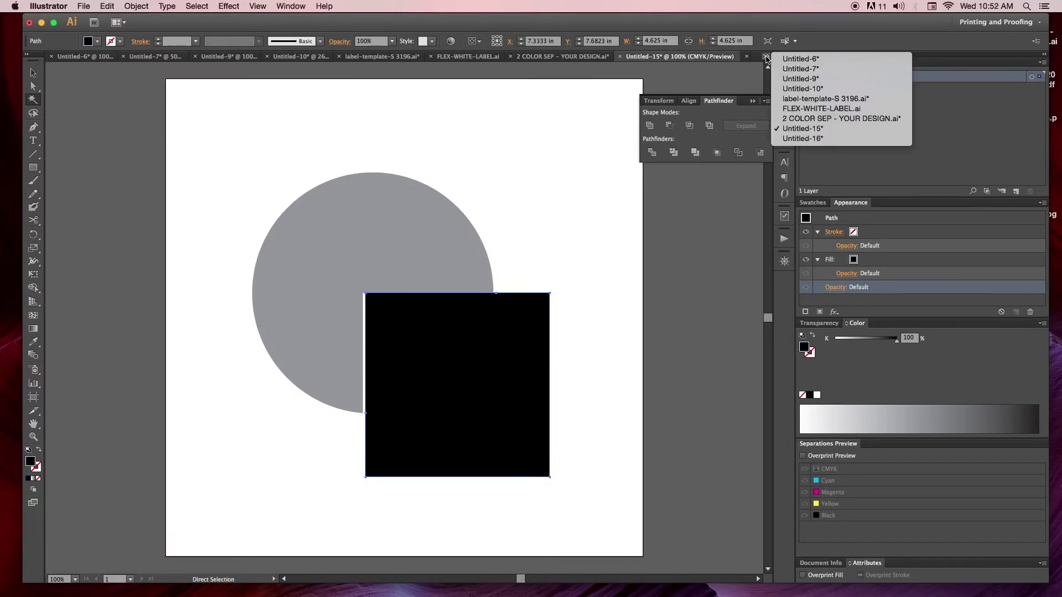
left_click(802, 137)
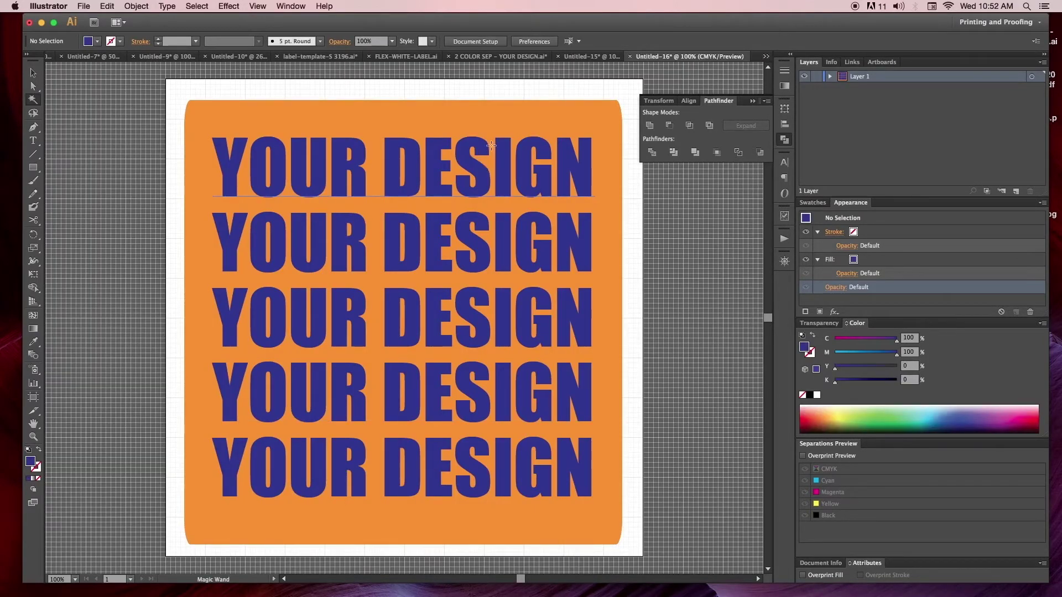
left_click(33, 73)
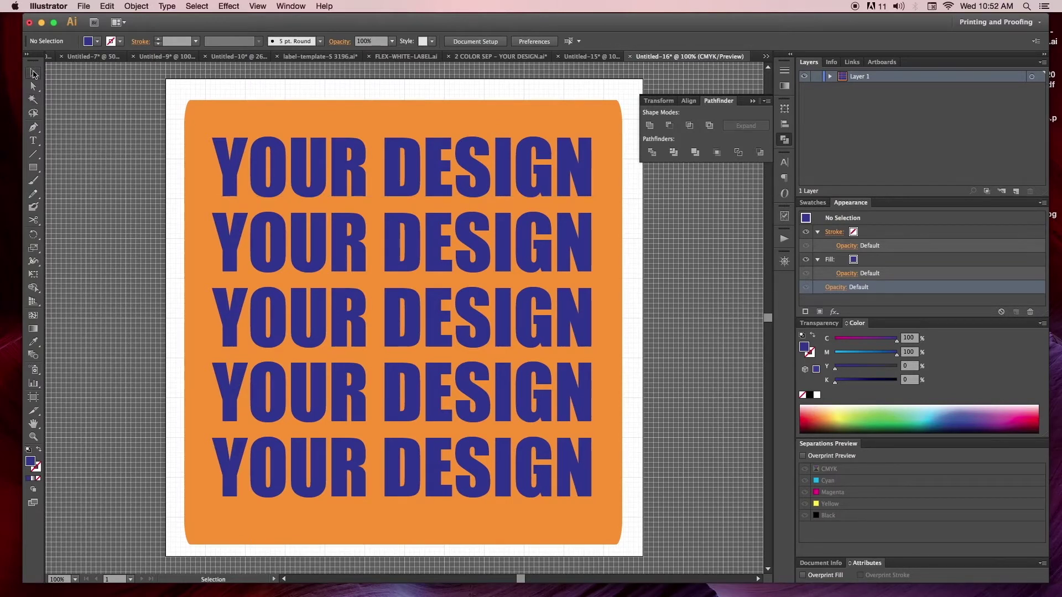
left_click(509, 169)
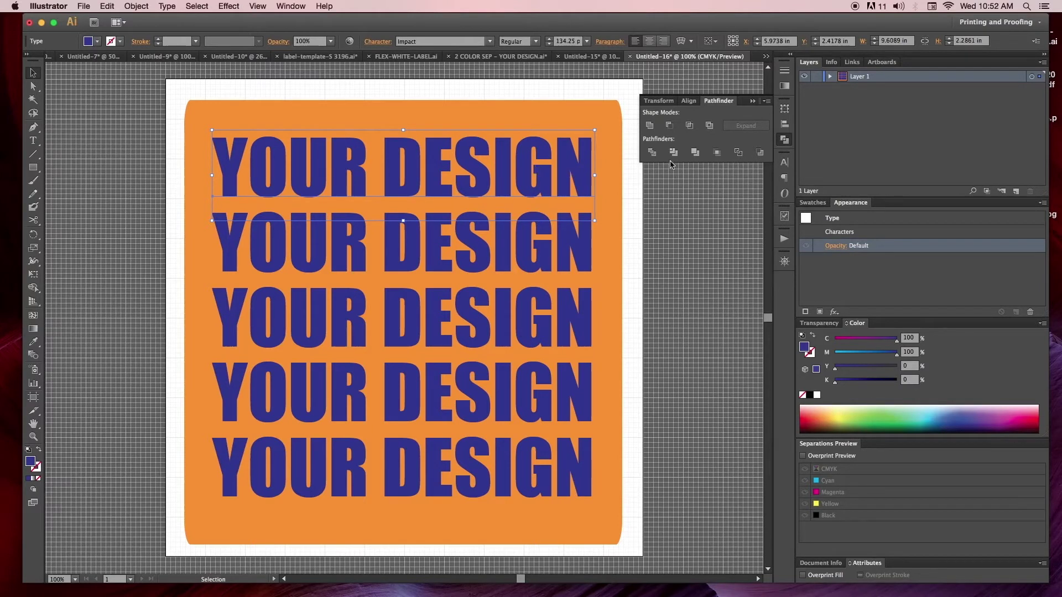
Convert the YOUR DESIGN text block to outlines, briefly deleting it to inspect the rectangle
key("super+a")
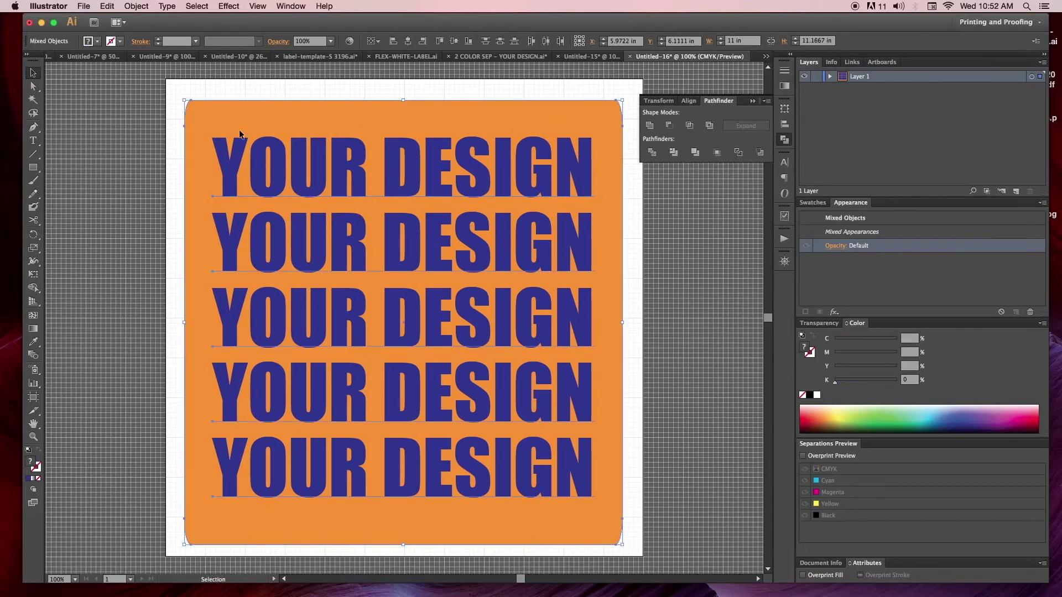
left_click(236, 131, "shift")
left_click(168, 6)
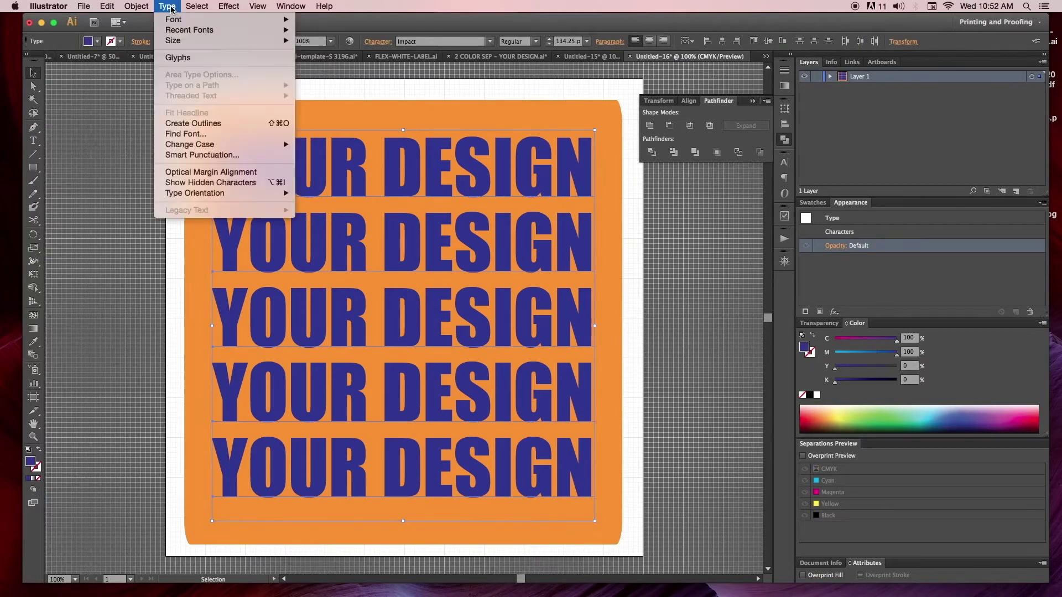
left_click(191, 123)
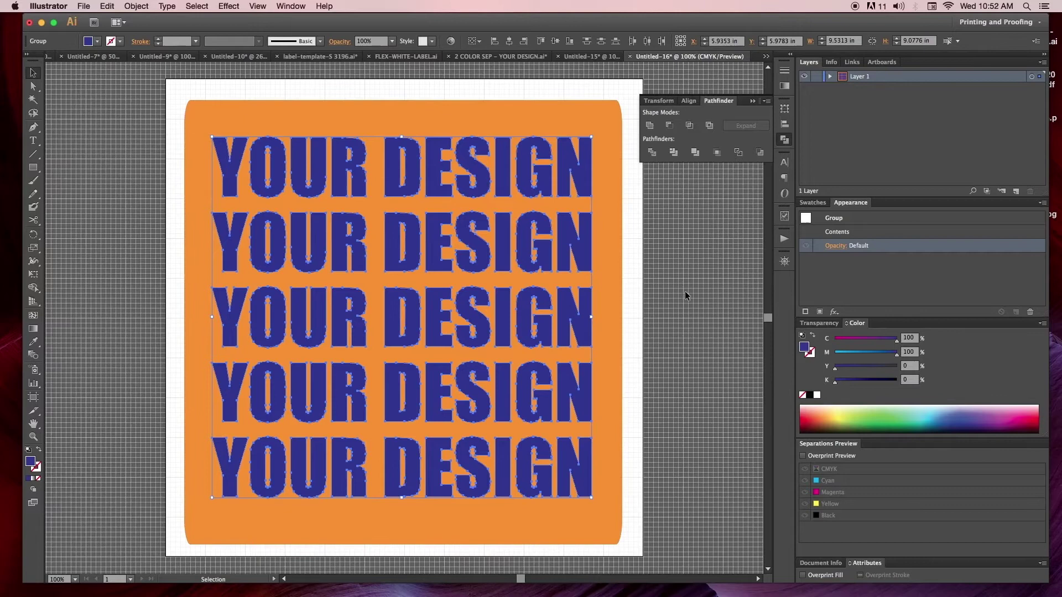
key("Delete")
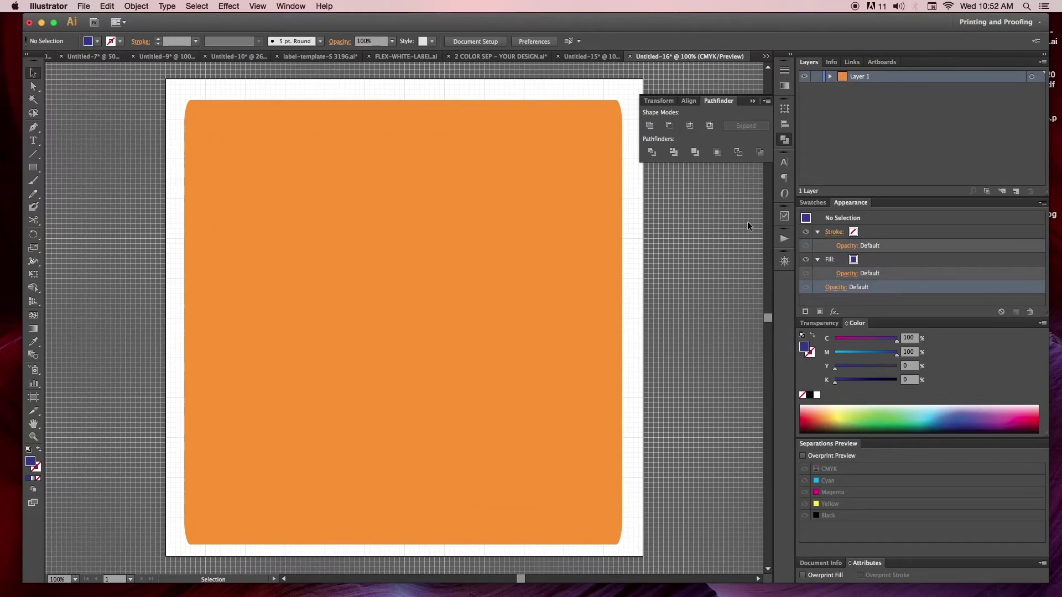
key("super+z")
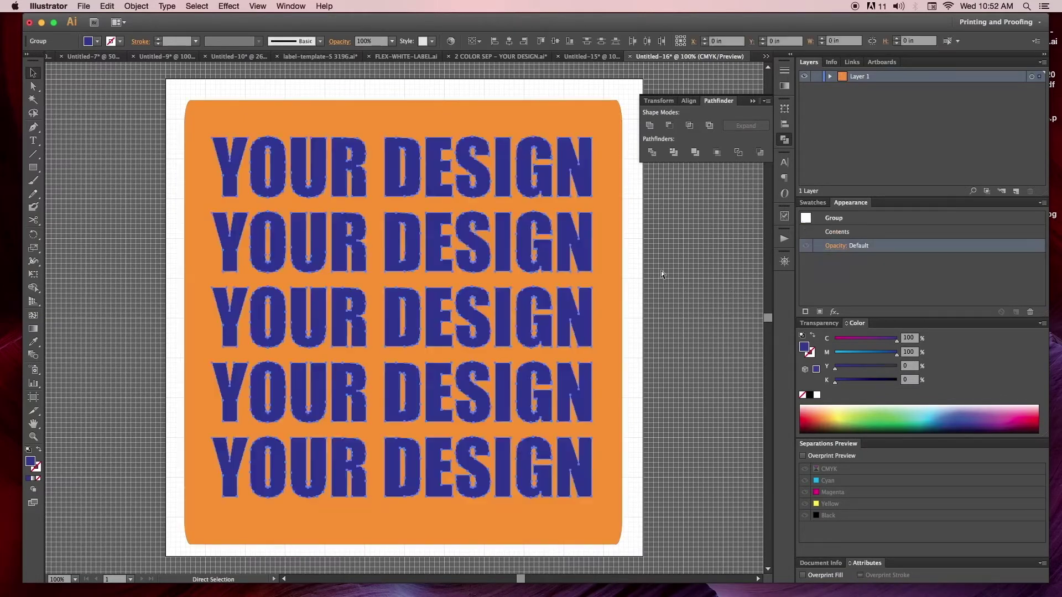
Merge the outlined lettering with the orange rectangle and delete the blue letters
left_click(618, 281, "shift")
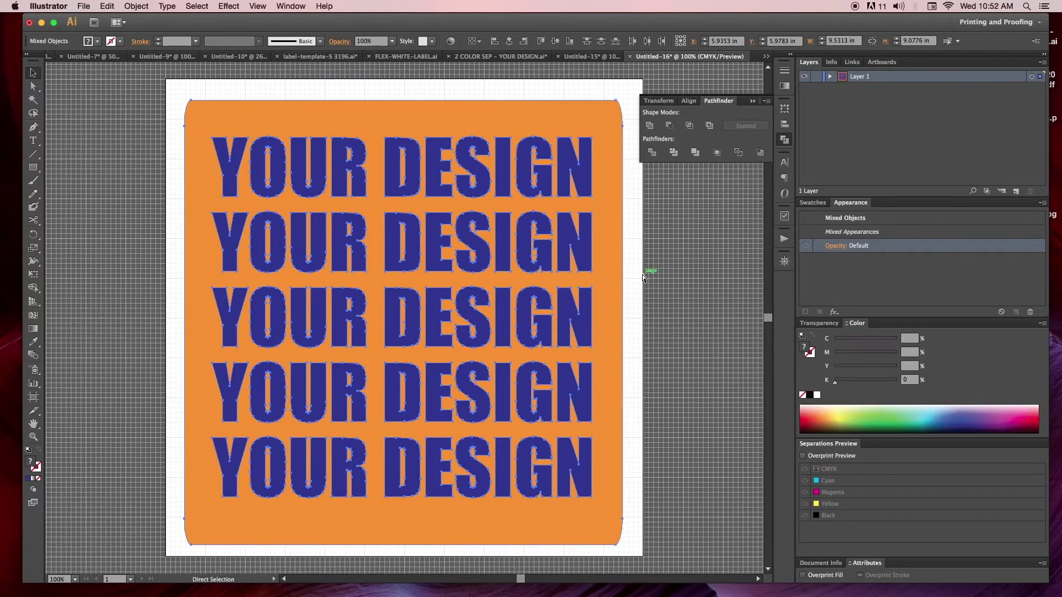
left_click(696, 154)
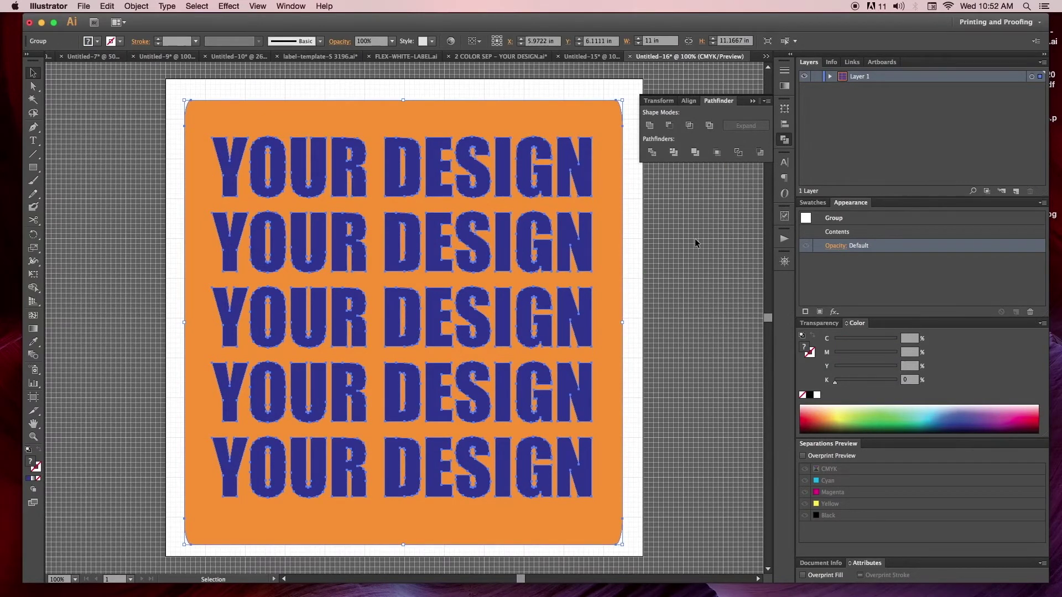
left_click(694, 238)
left_click(33, 100)
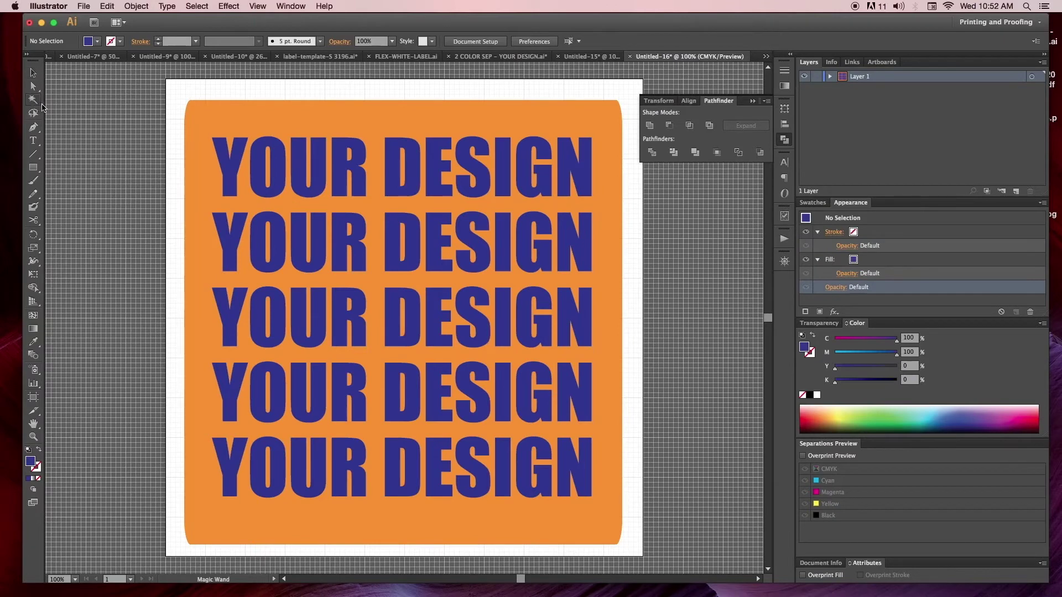
left_click(257, 160)
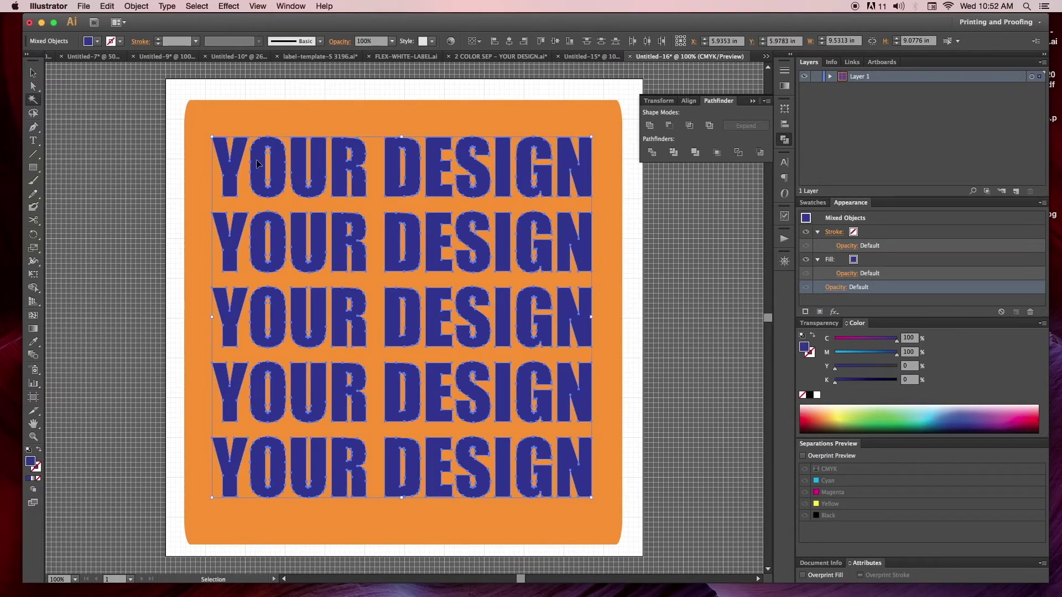
key("Delete")
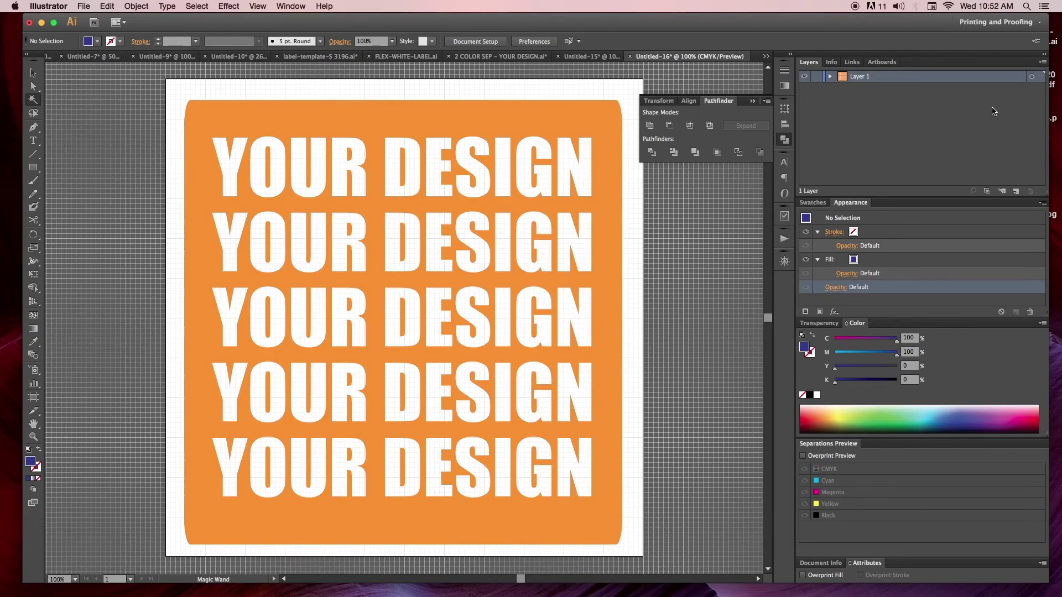
Add Layer 2 and paste the lettering in place on it, checking with Layer 1 hidden
left_click(1016, 191)
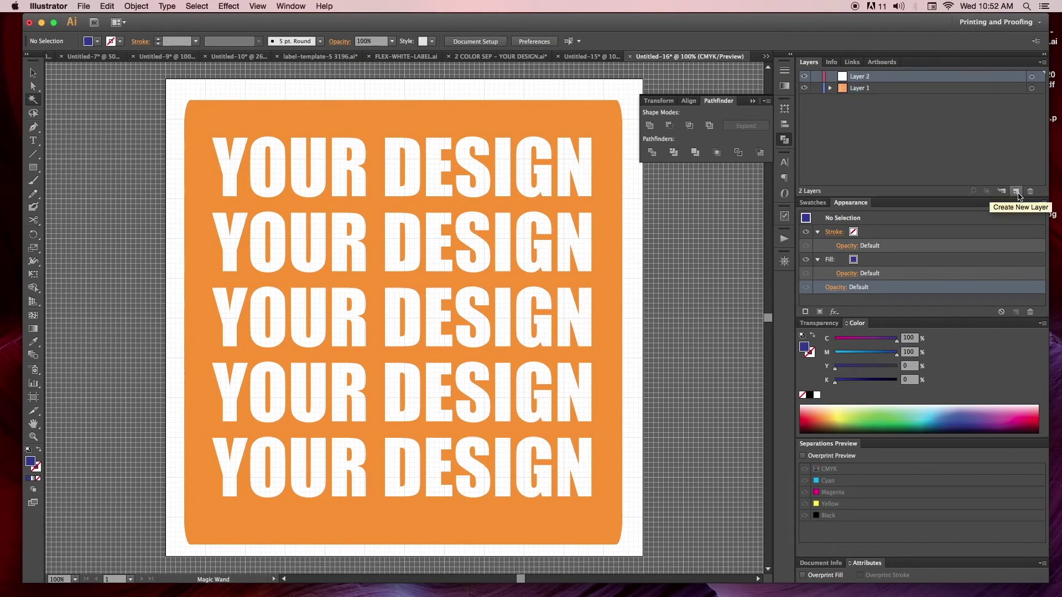
key("super+f")
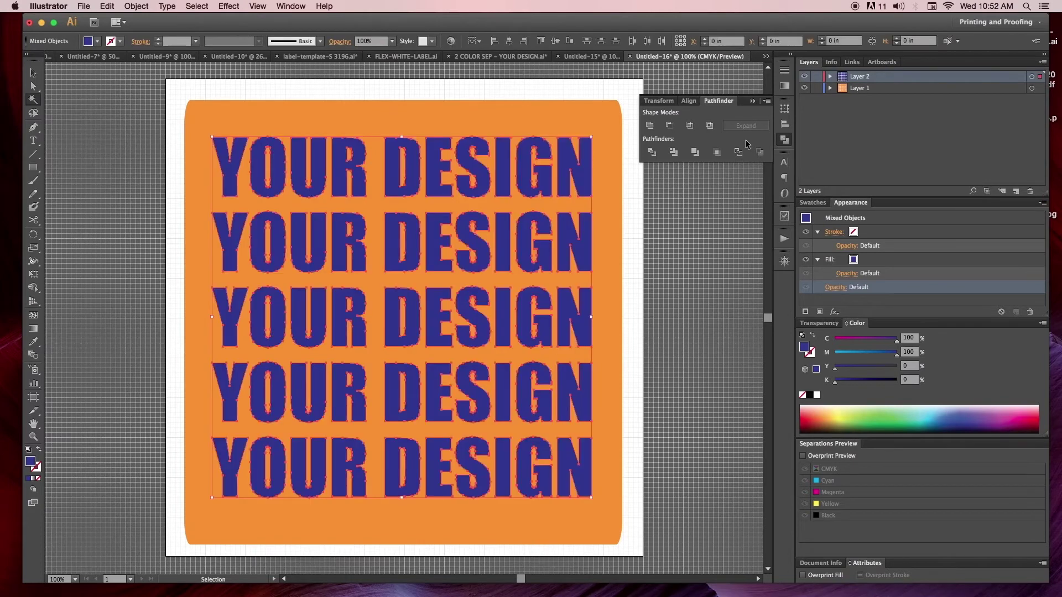
left_click(804, 88)
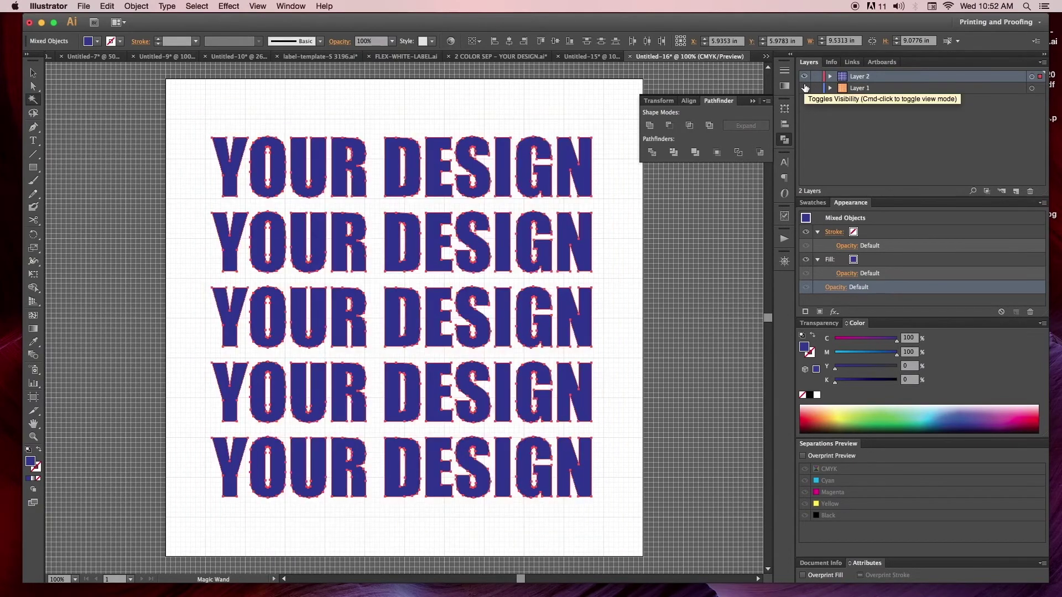
left_click(804, 88)
Compare both layers' visibility, leaving Layer 1 hidden and Layer 2 active
left_click(804, 77)
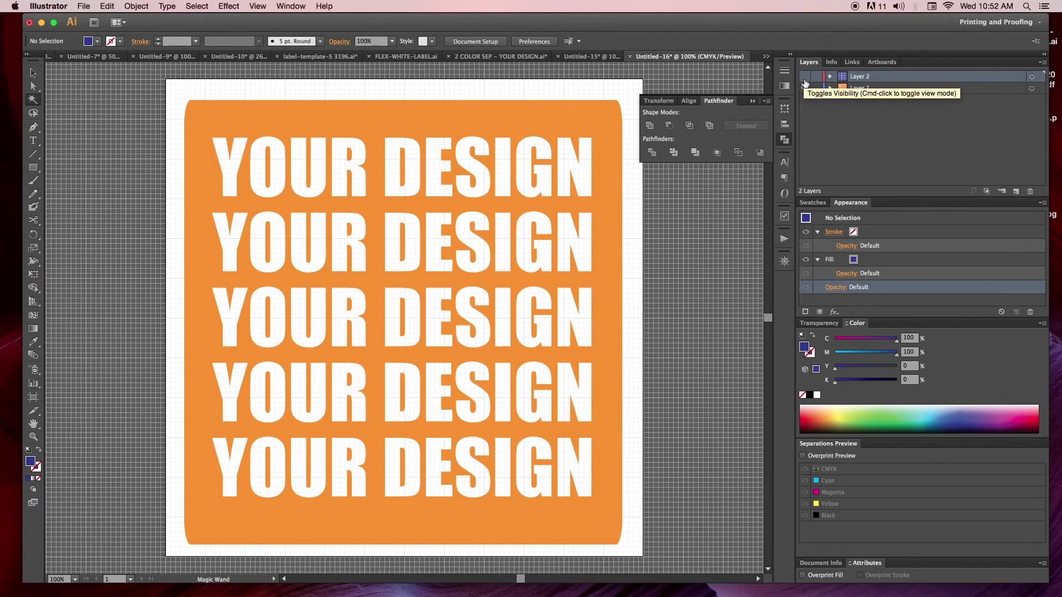
left_click(804, 77)
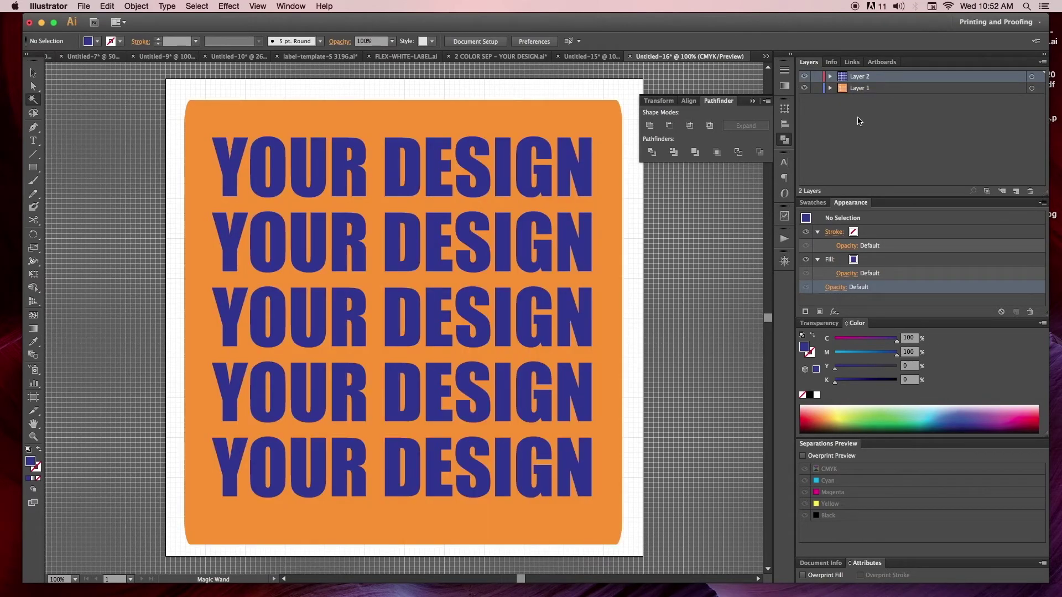
left_click(804, 77)
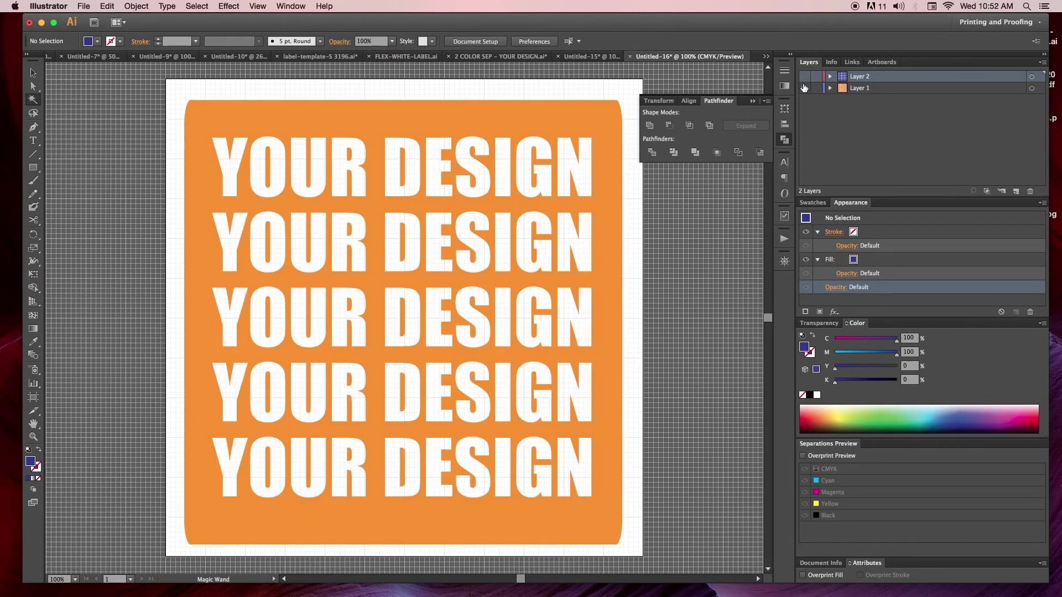
left_click(894, 90)
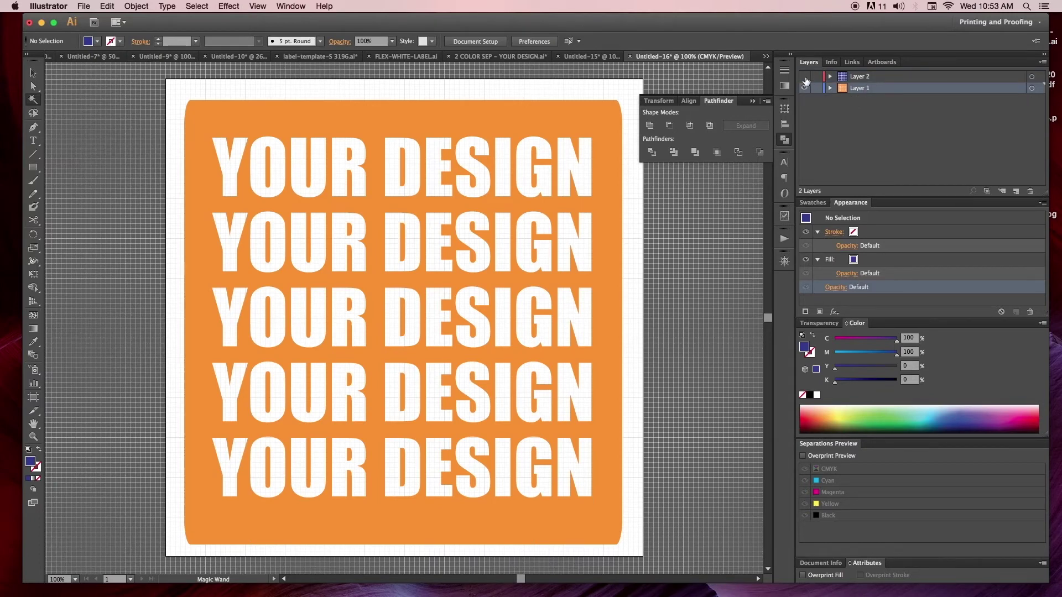
left_click(804, 77)
left_click(804, 88)
left_click(873, 78)
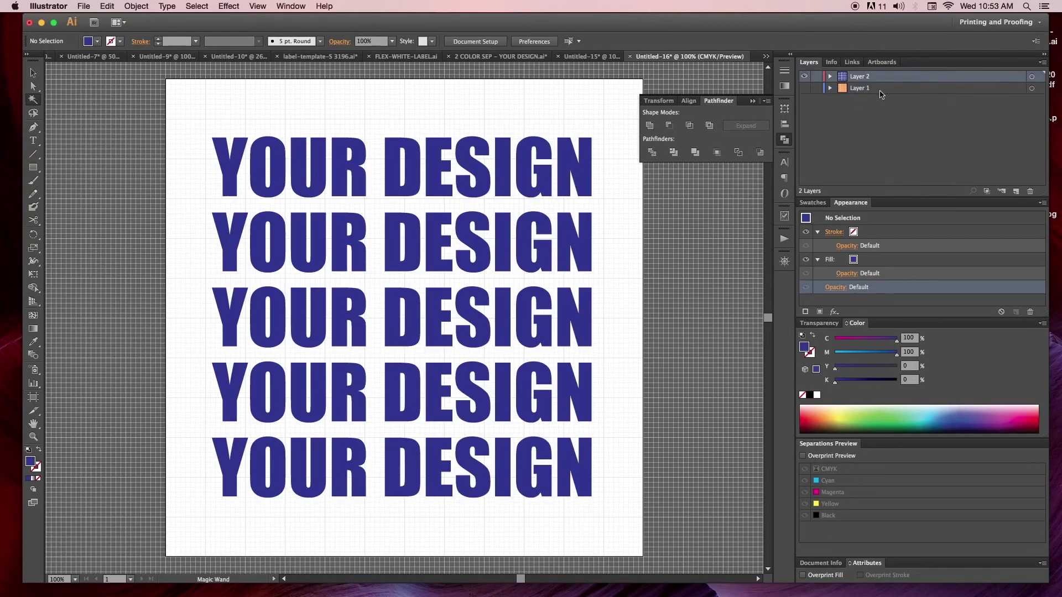
Fill all the Layer 2 lettering with the Black swatch
key("super+a")
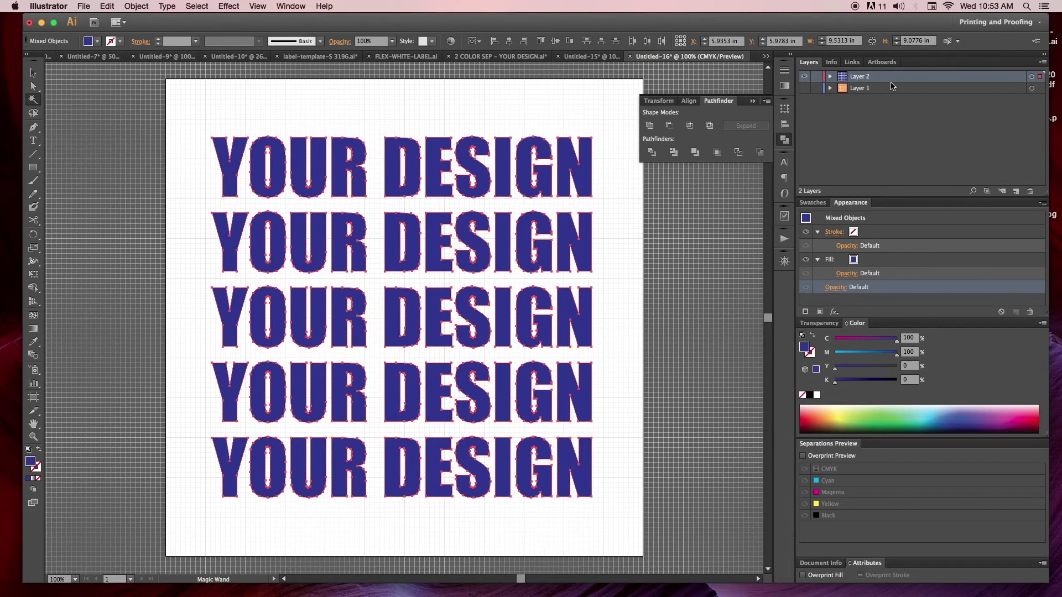
left_click(854, 261)
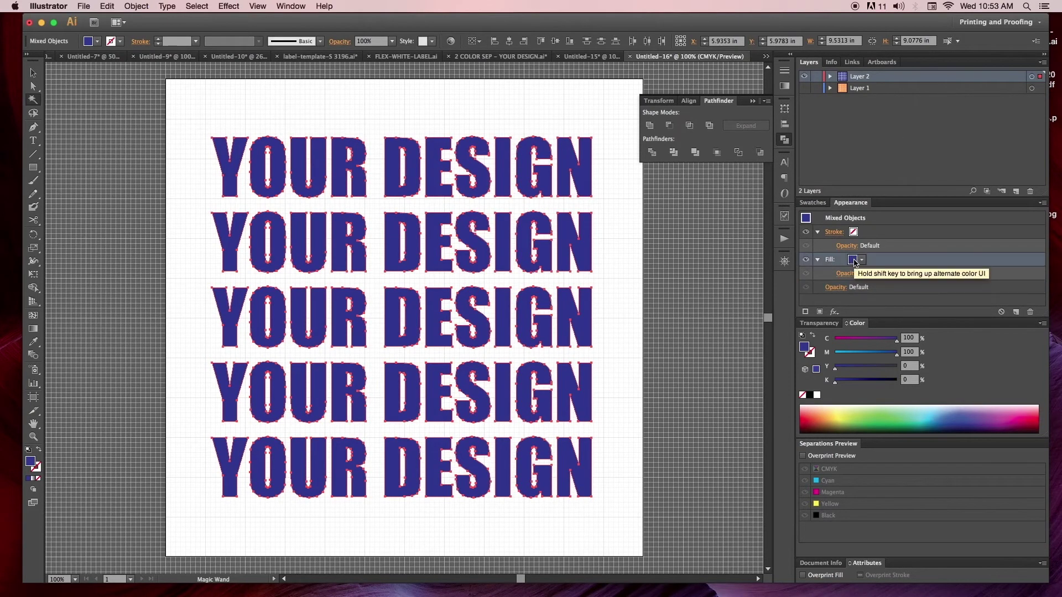
left_click(853, 260)
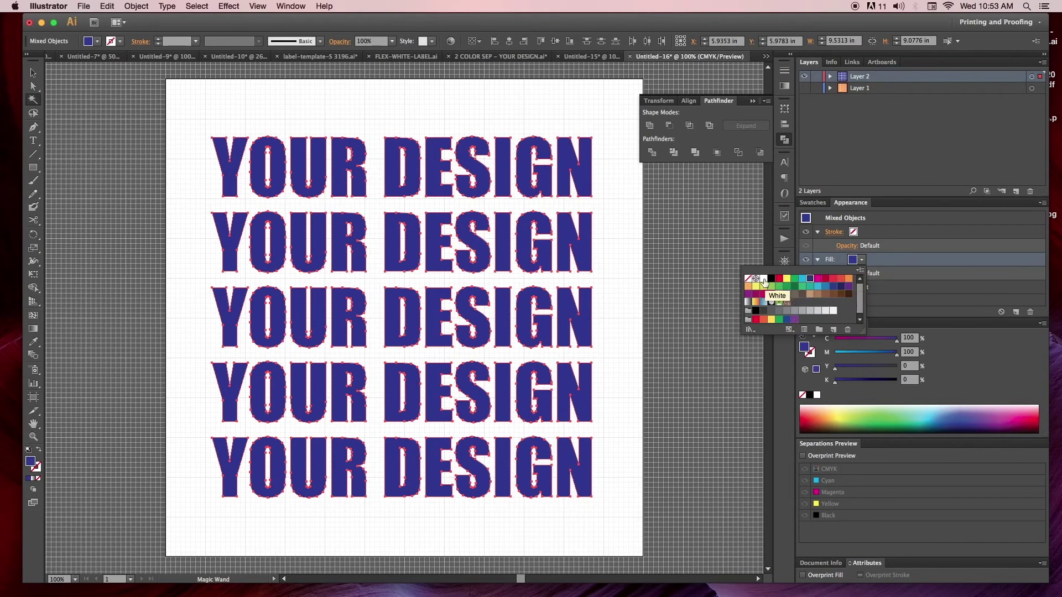
left_click(771, 279)
left_click(854, 237)
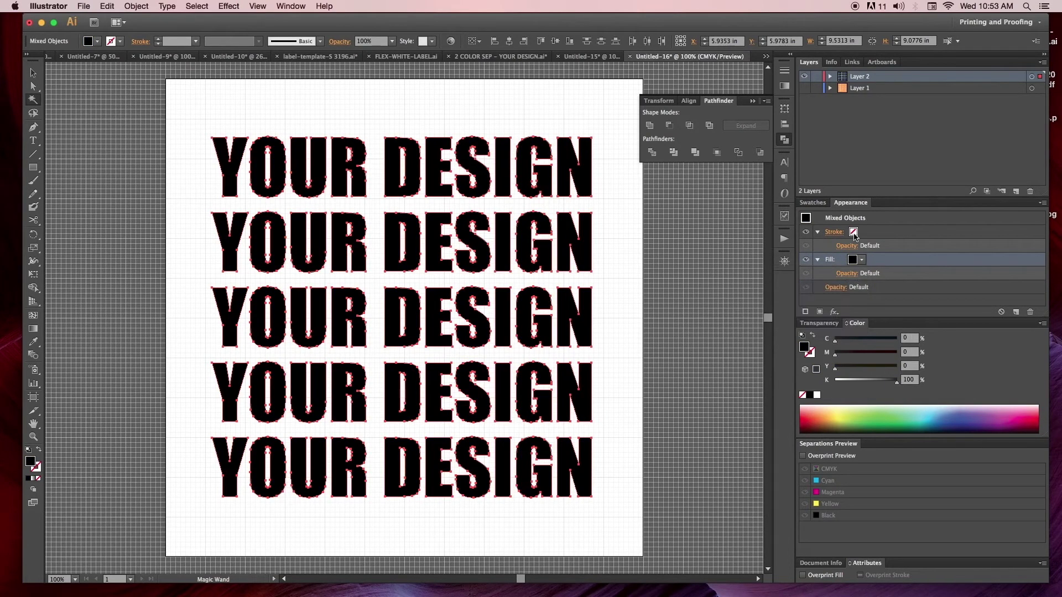
Give the lettering a 1 pt black stroke
left_click(853, 235)
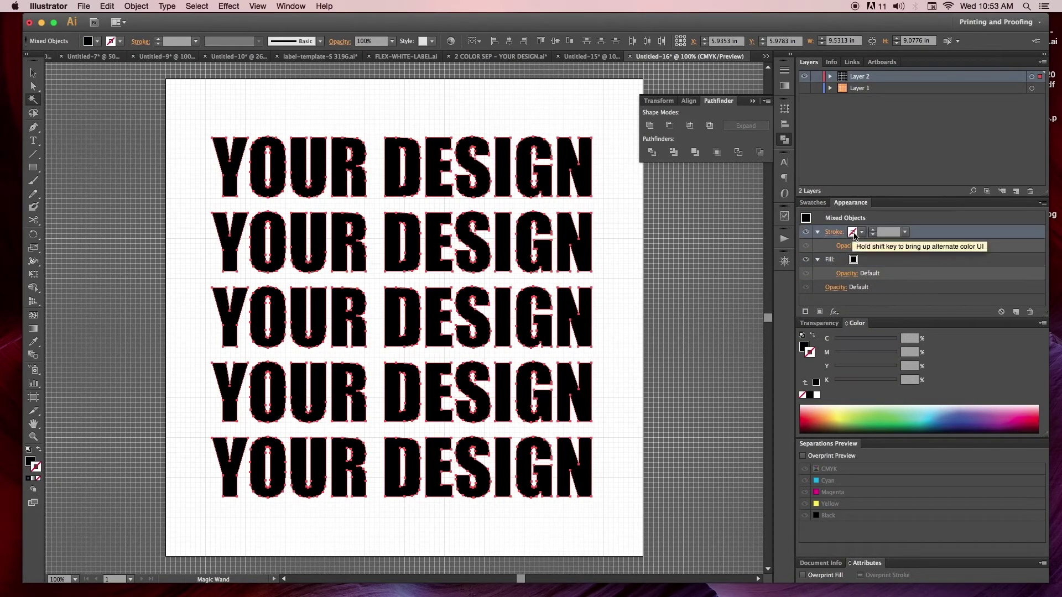
left_click(905, 232)
left_click(862, 233)
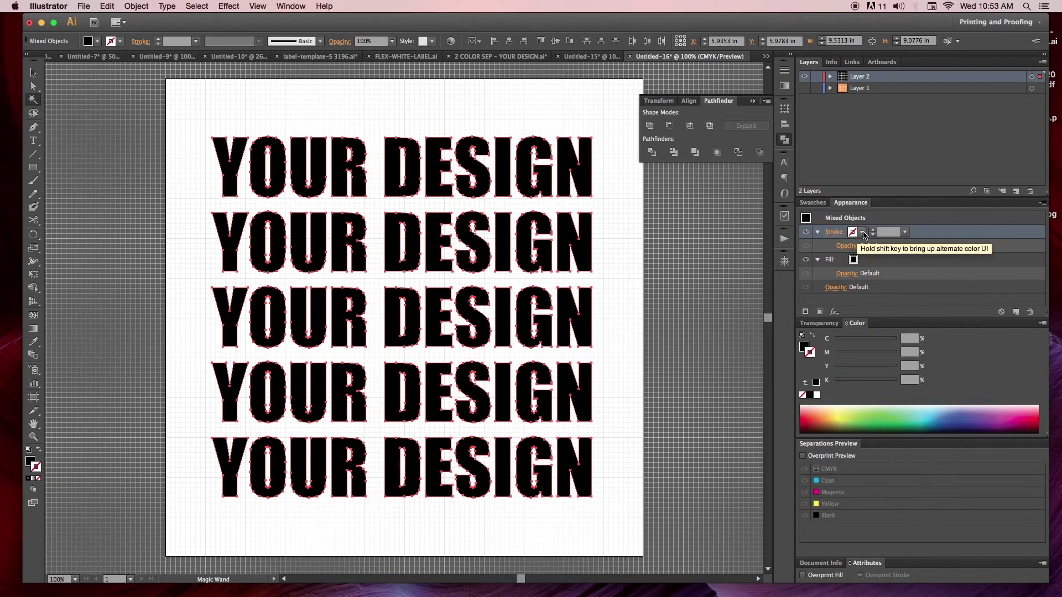
left_click(862, 232)
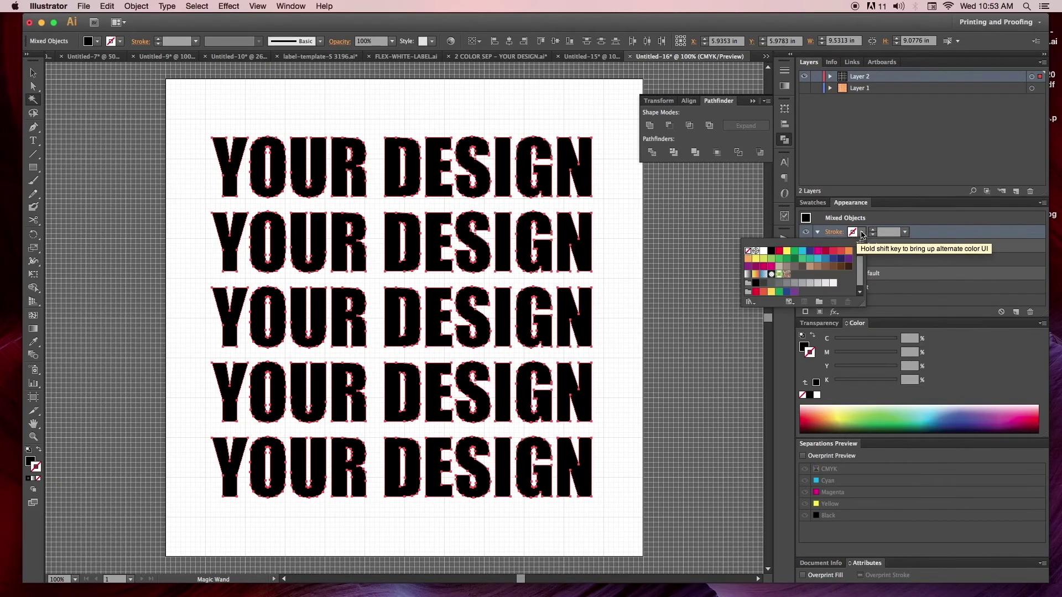
left_click(772, 252)
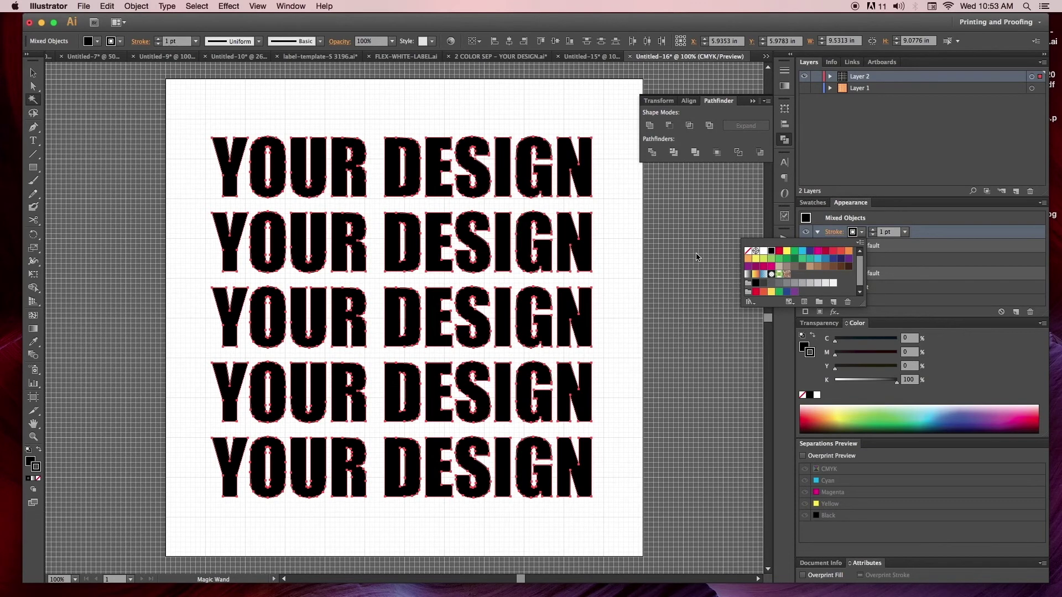
key("Escape")
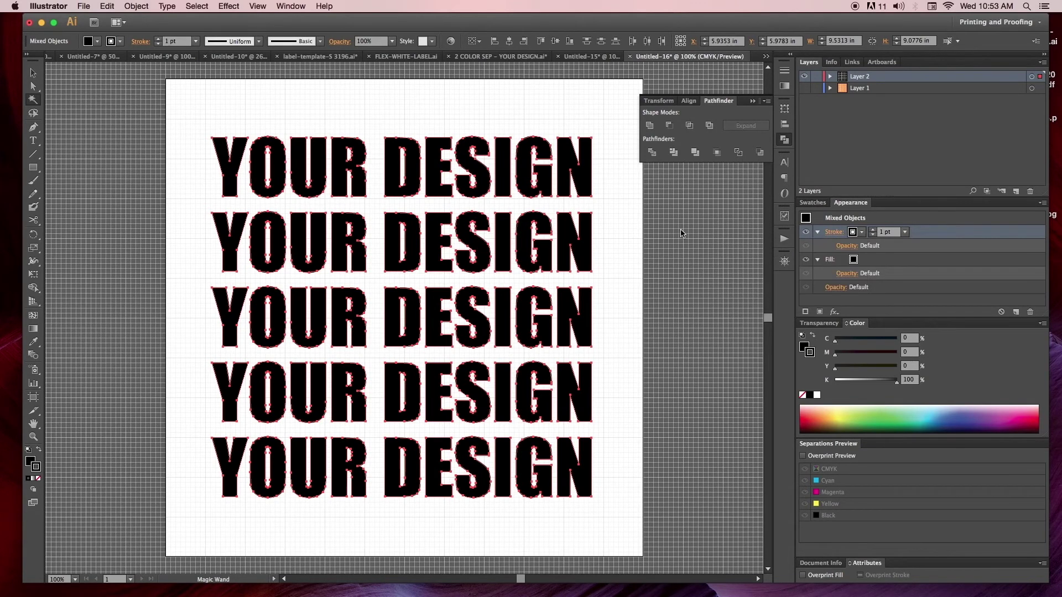
Fill Layer 1's knocked-out rectangle black instead of orange, then deselect
left_click(805, 88)
left_click(804, 77)
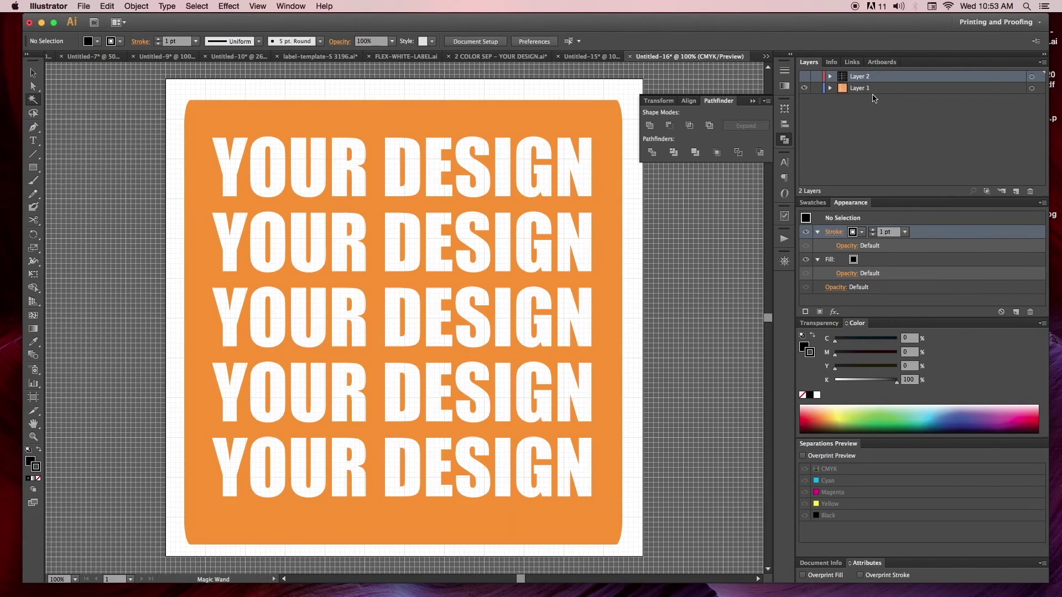
key("super+a")
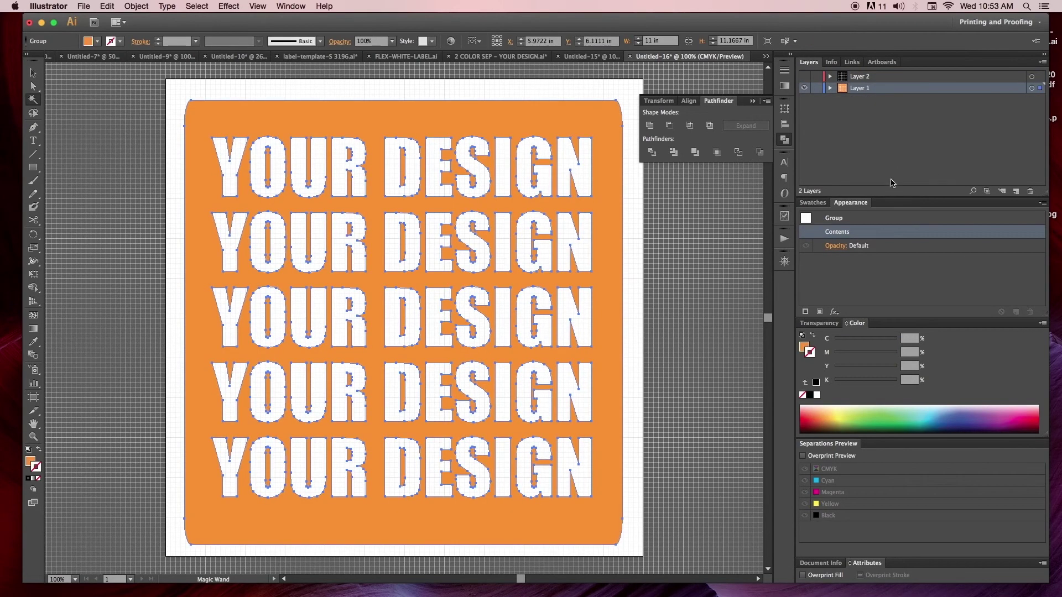
double_click(836, 232)
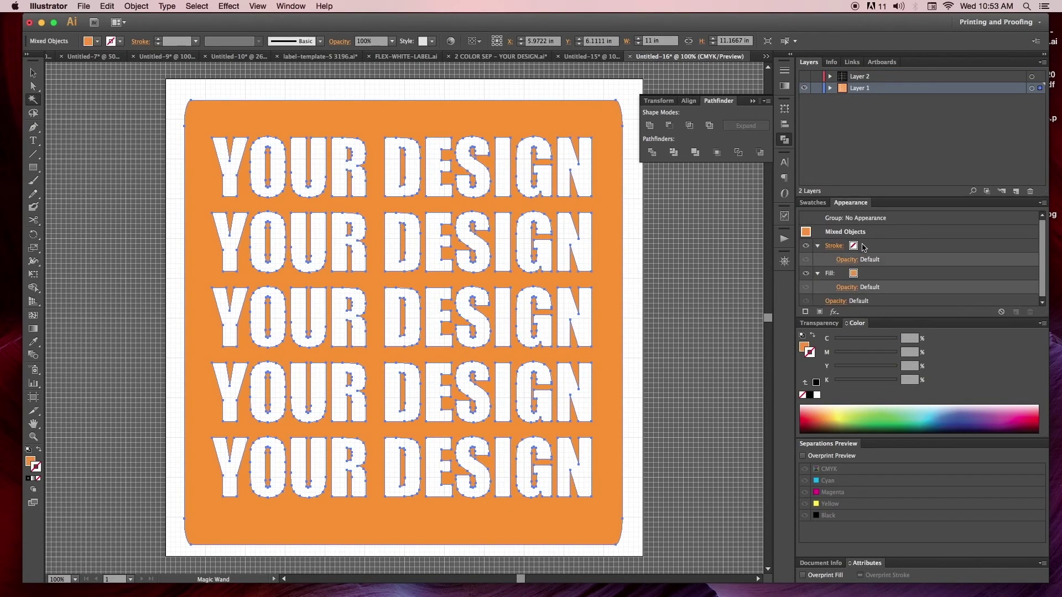
left_click(854, 276)
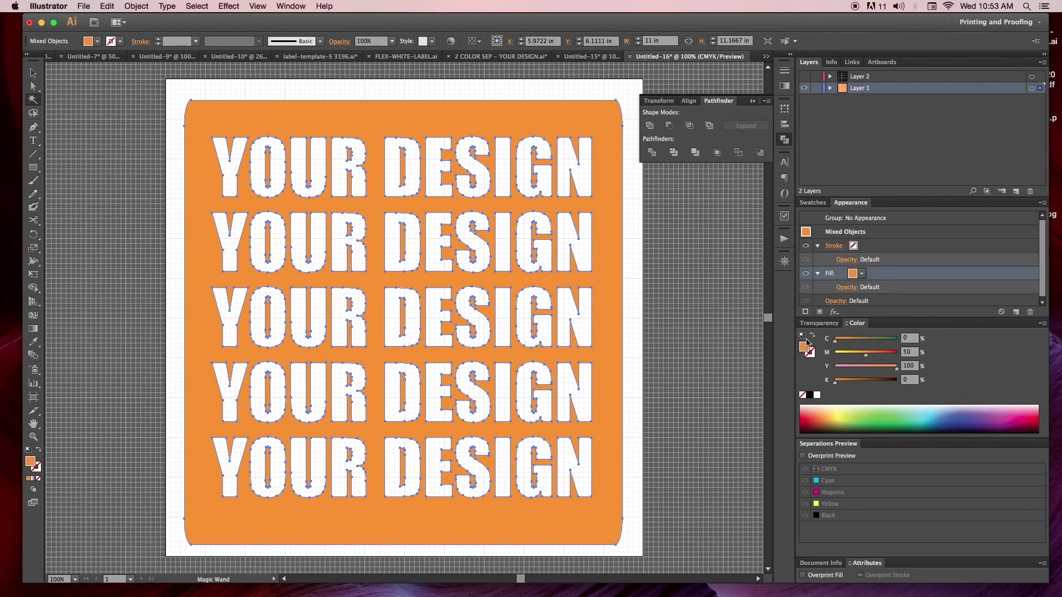
left_click(810, 395)
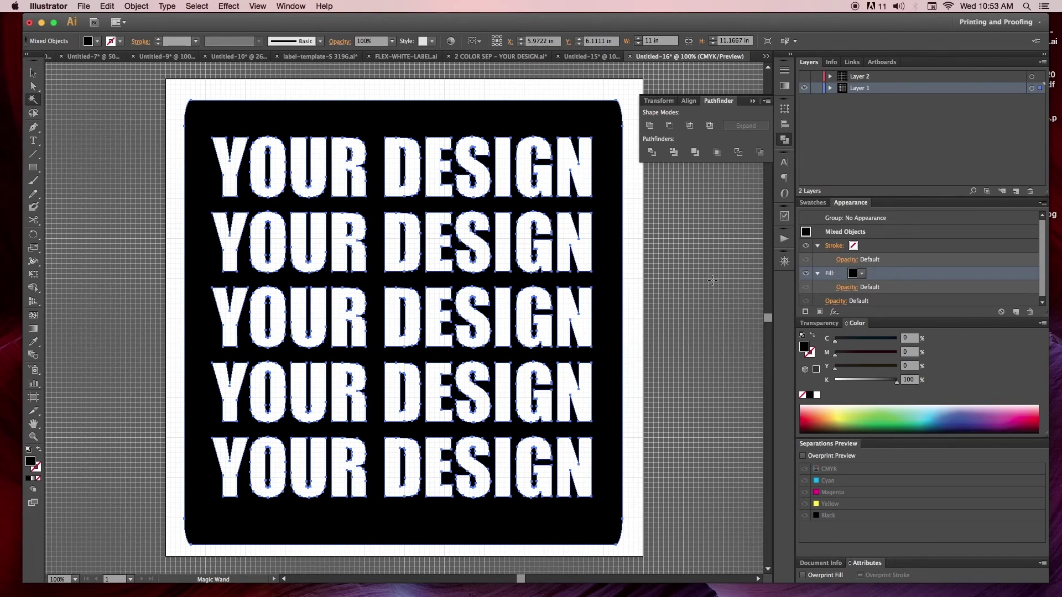
left_click(33, 86)
left_click(679, 233)
left_click(804, 76)
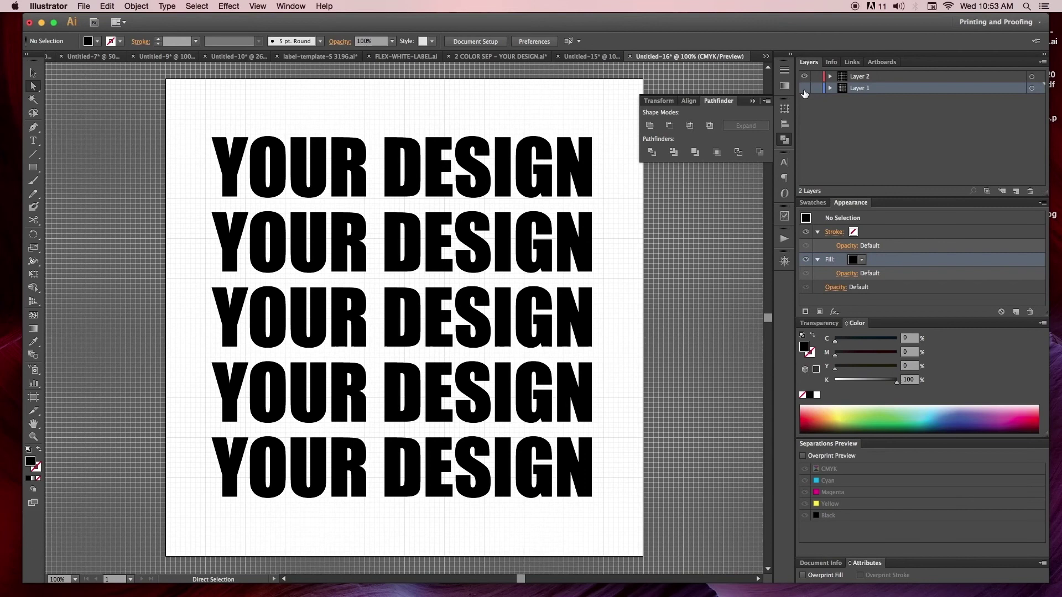
Compare the rectangle and text films one at a time, ending with both layers visible
left_click(804, 88)
left_click(804, 76)
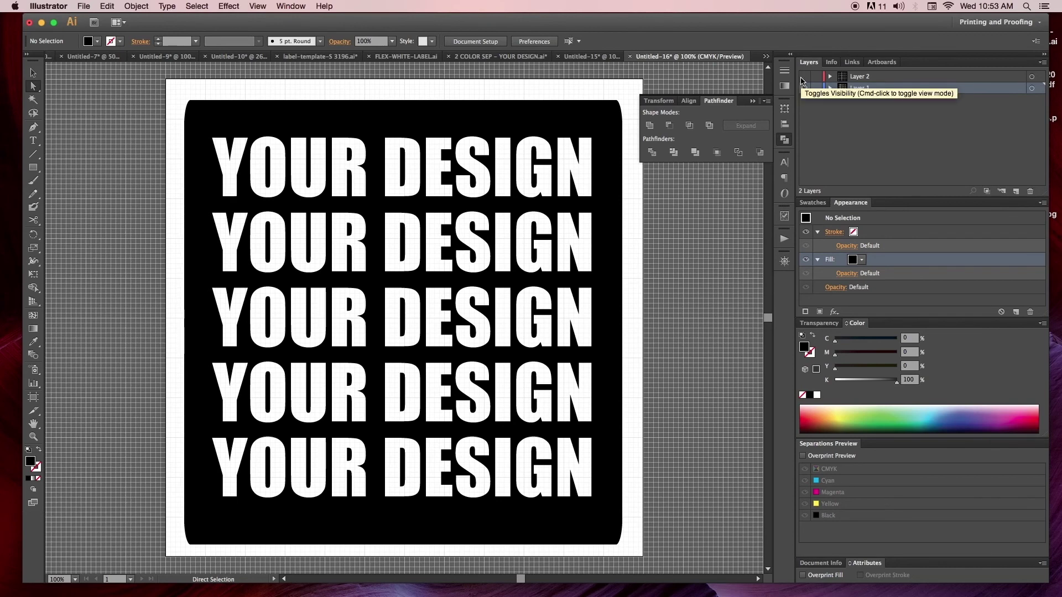
left_click(804, 76)
left_click(804, 88)
left_click(804, 88)
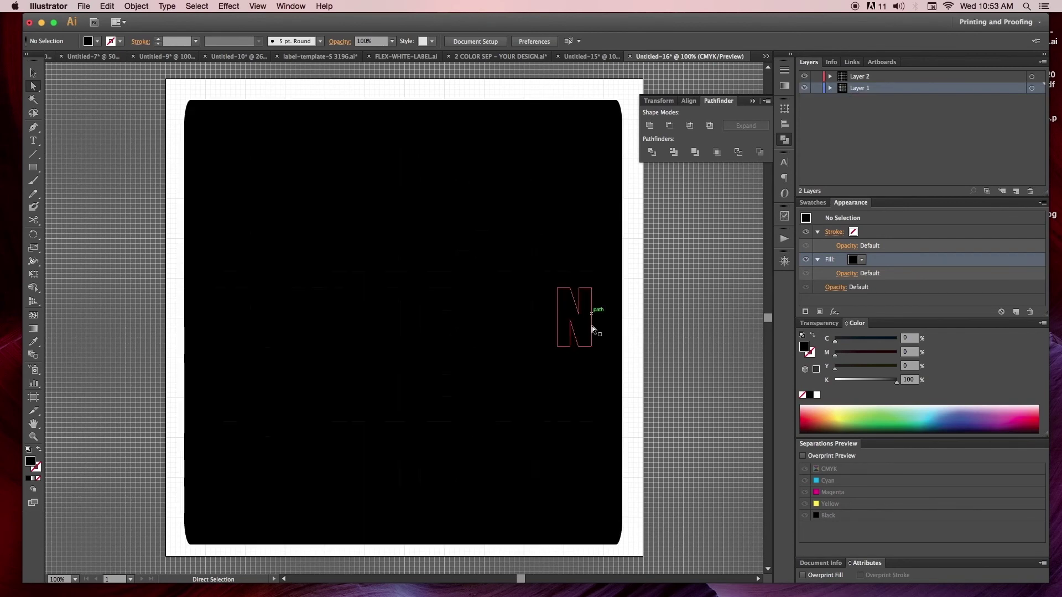